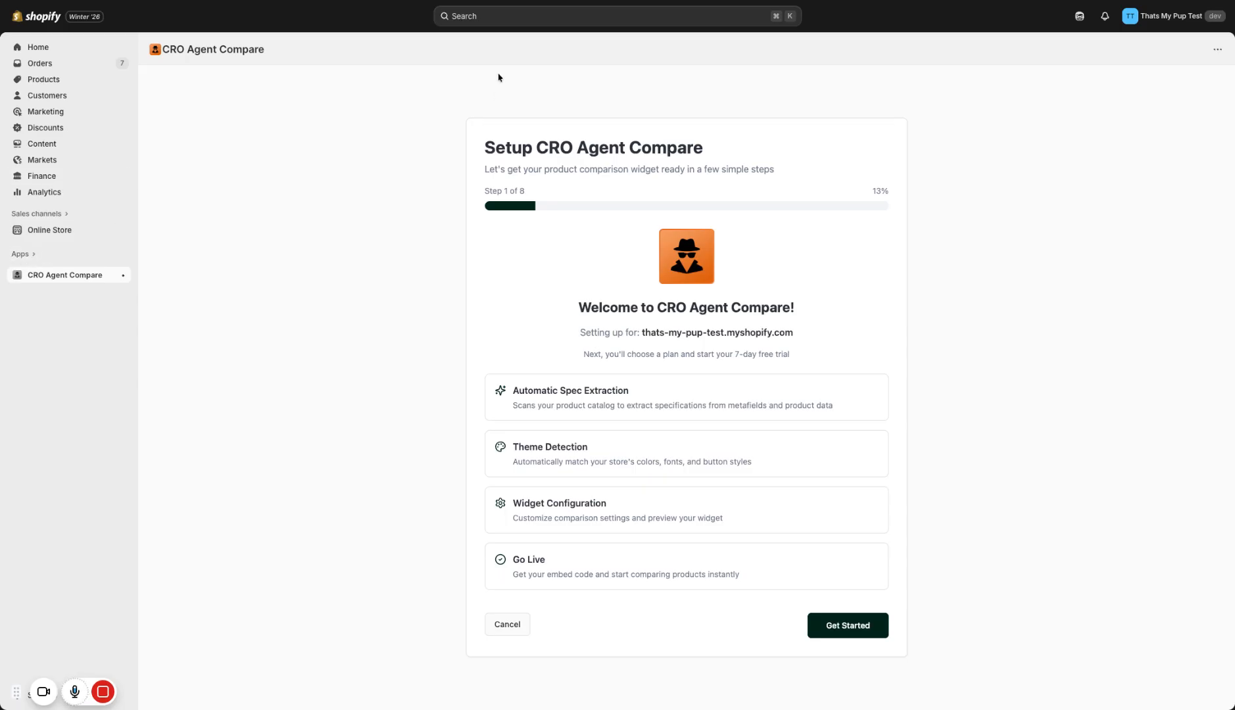
Search the store admin for "cro com" and close the search
click(494, 20)
text(cro)
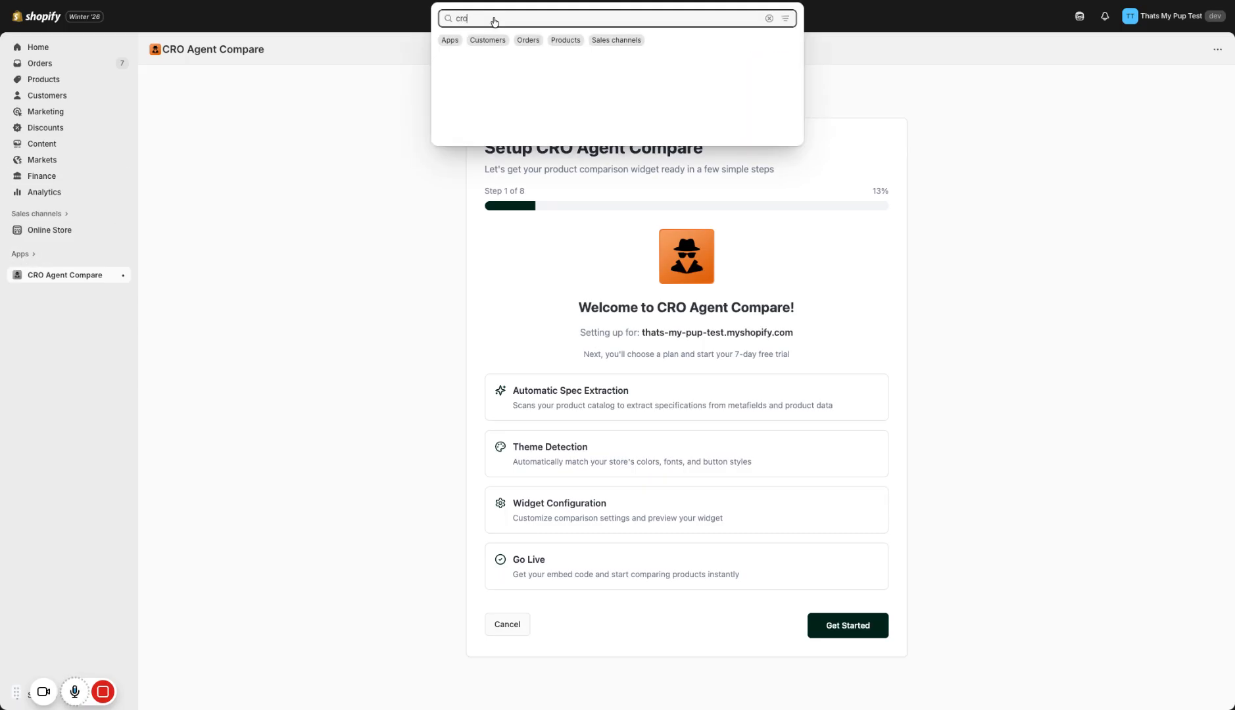
text( com)
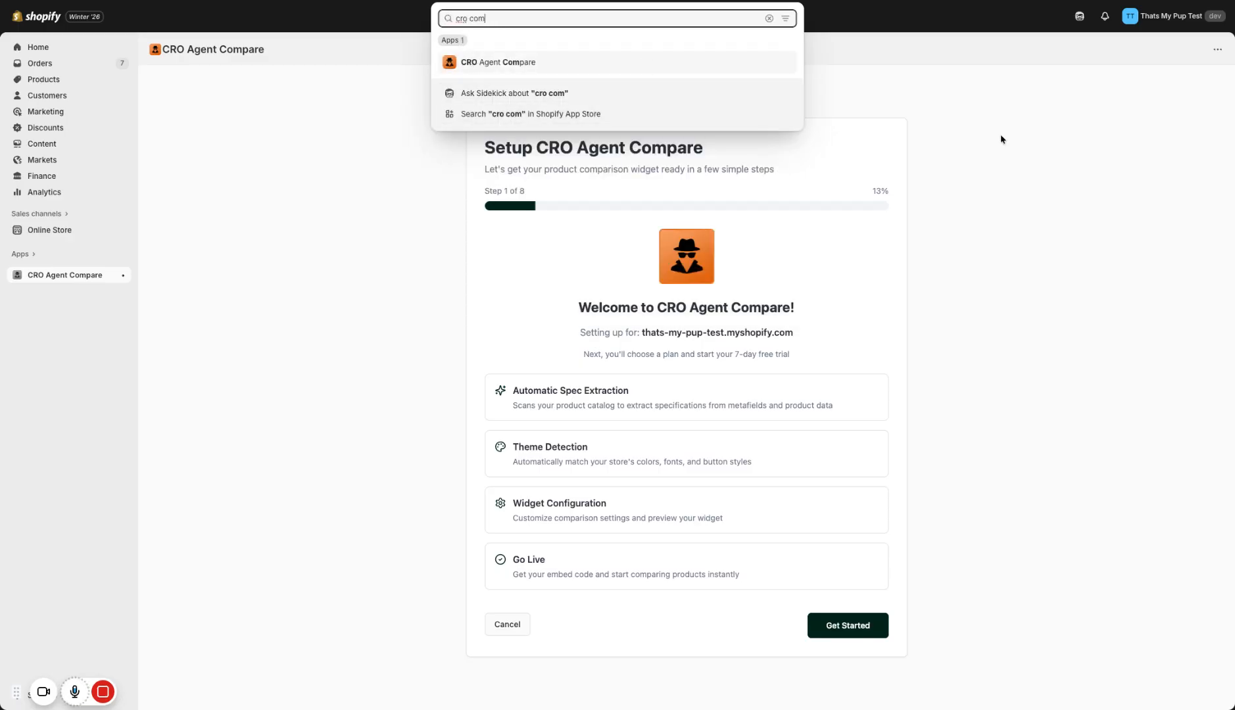
click(1065, 394)
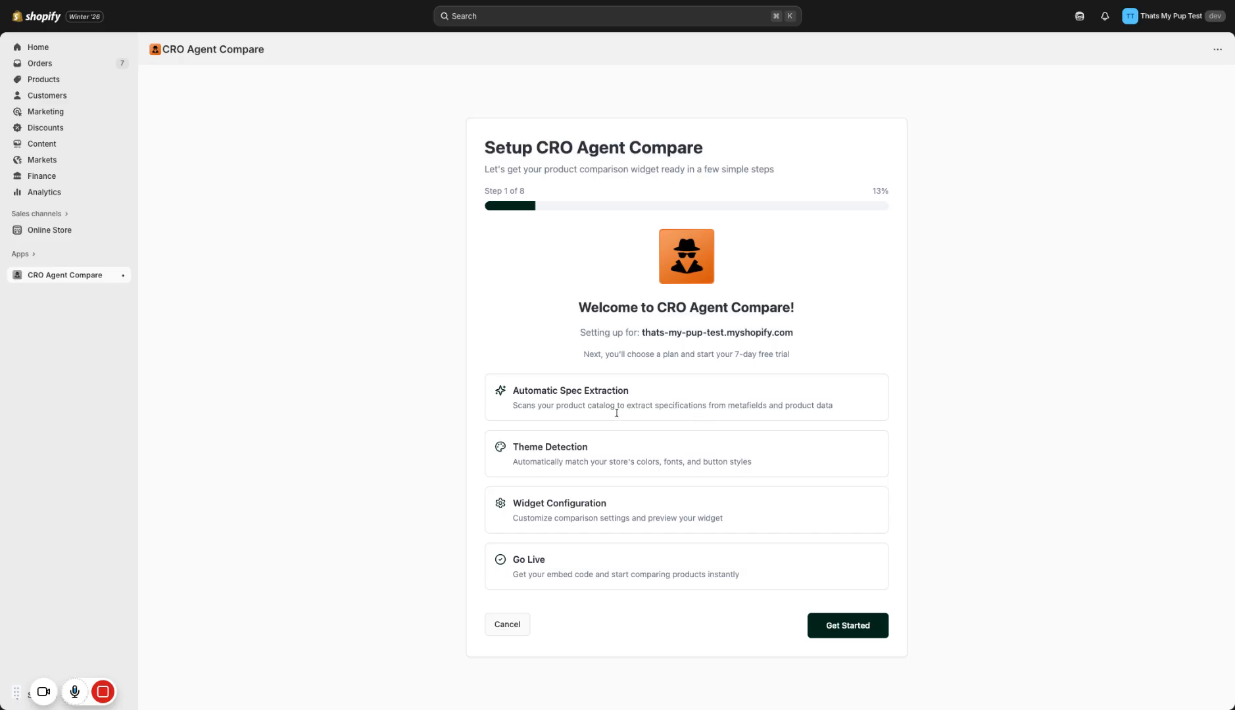
Begin the app setup with the Pro plan's 7-day free trial and run the AI product analysis
click(841, 627)
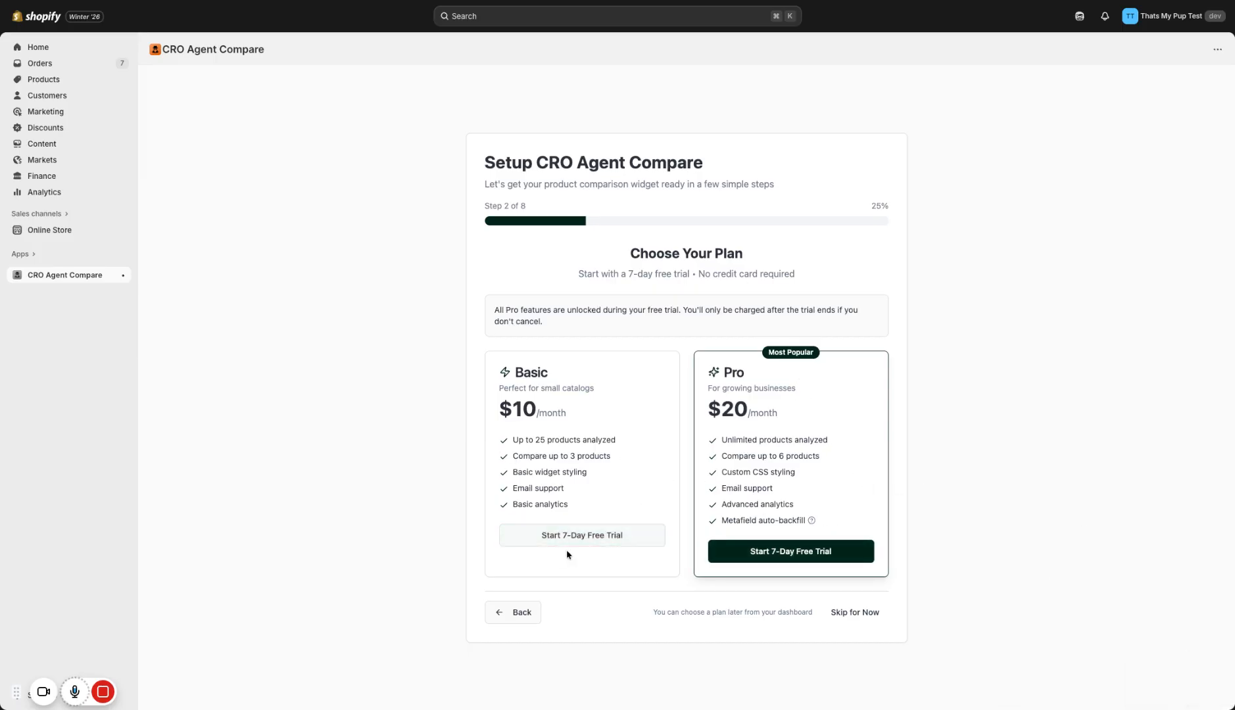
click(825, 562)
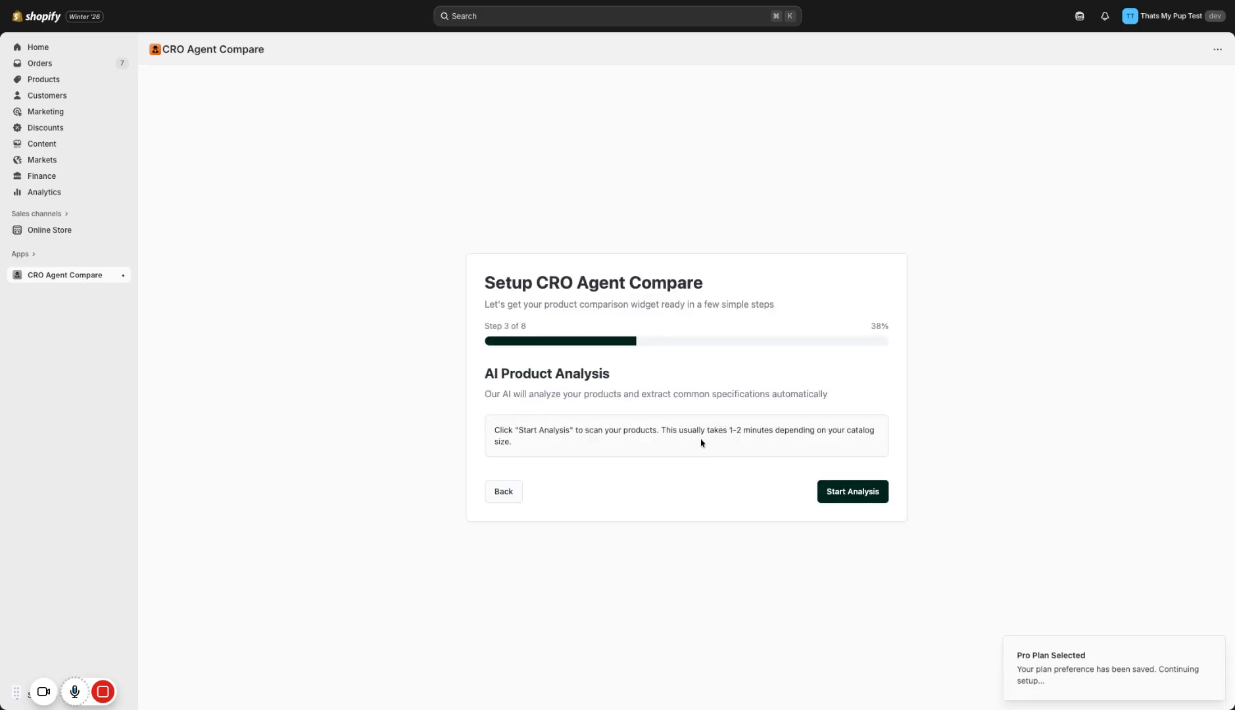
click(853, 492)
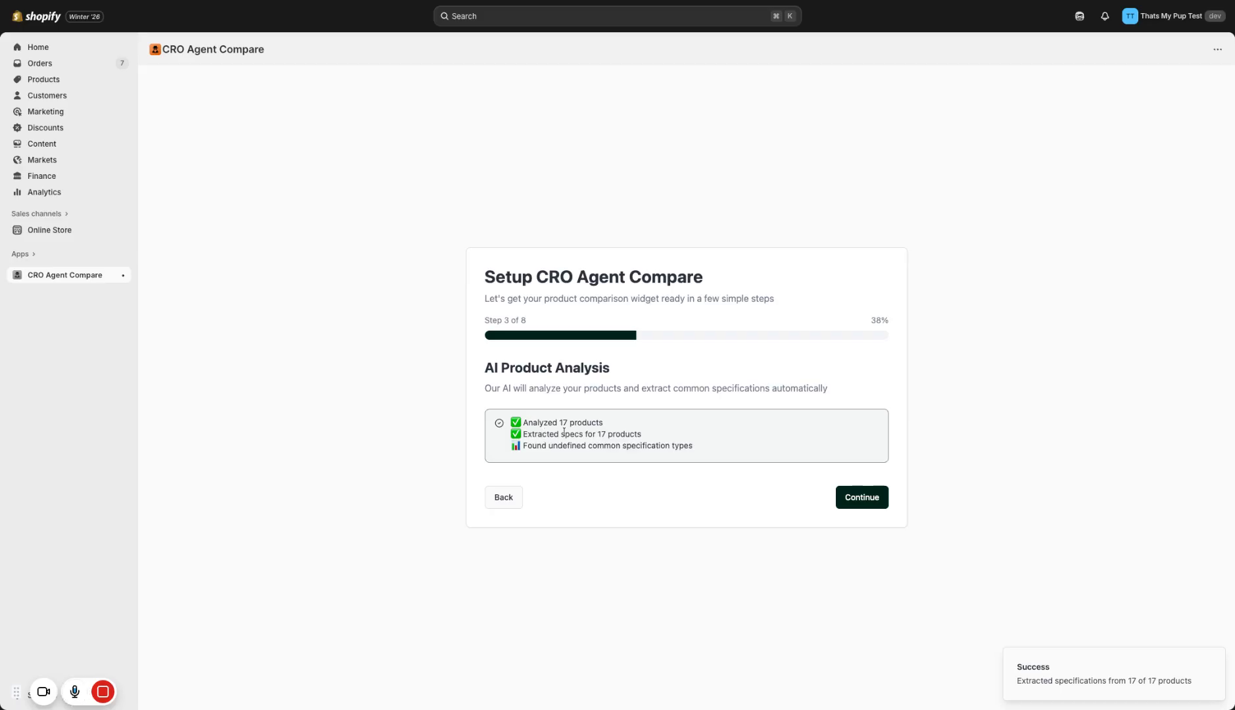
click(881, 499)
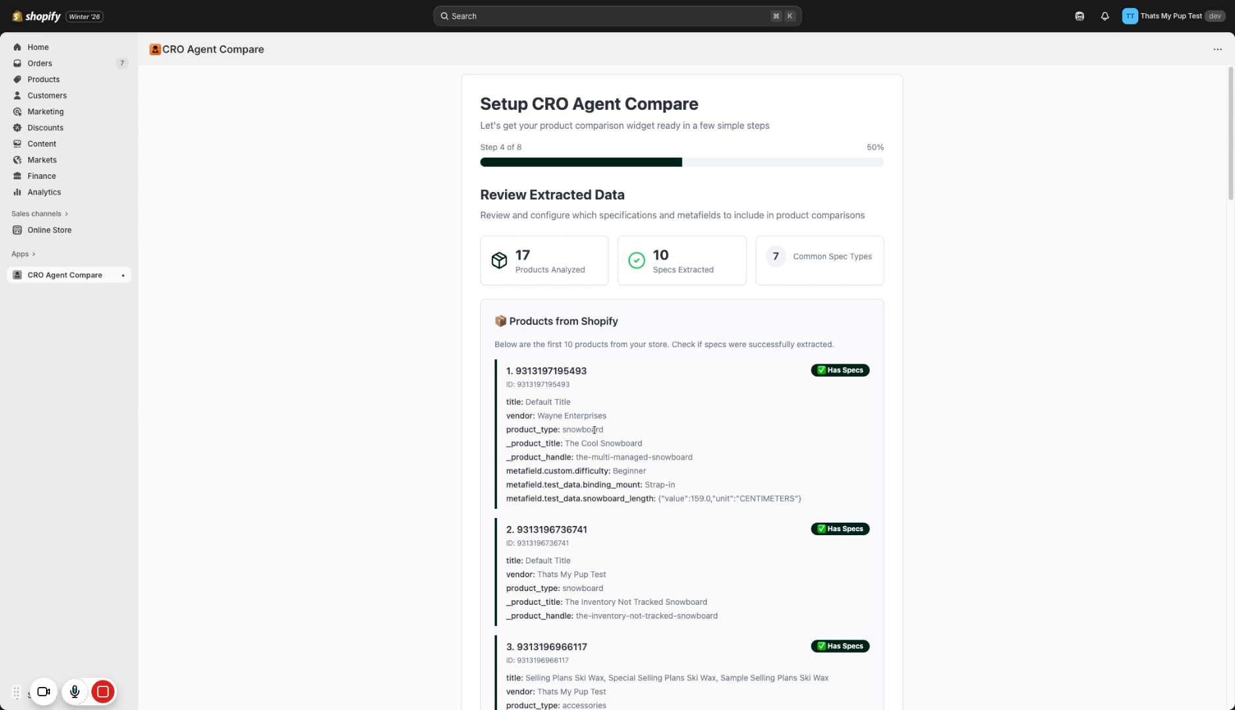
Review the extracted product data, common specifications, Shopify metafields and sample product table
scroll(593, 429, down, 20)
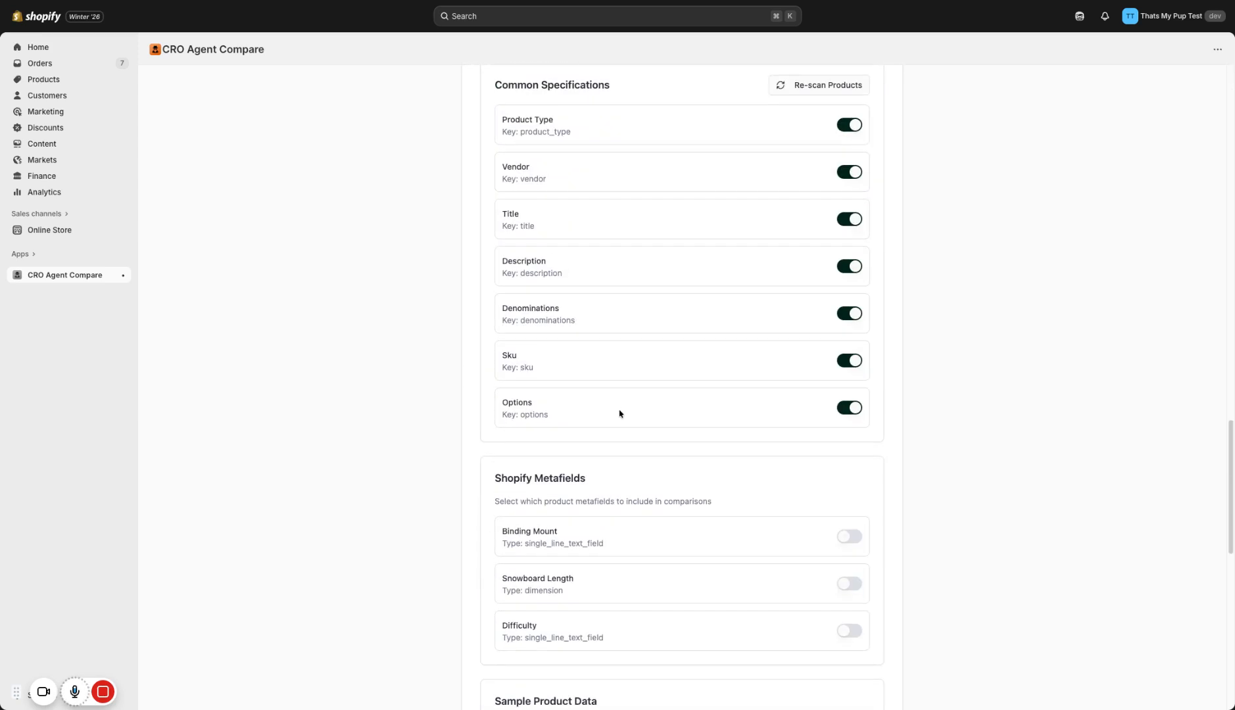
scroll(641, 361, up, 3)
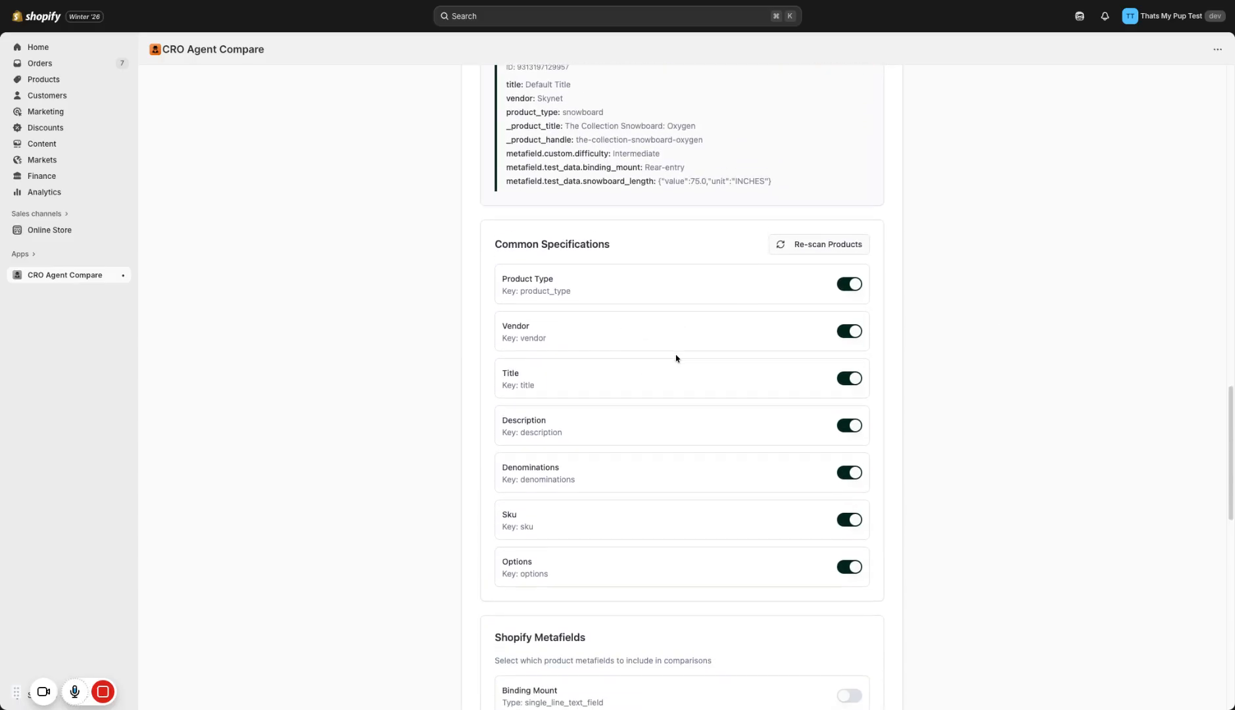
scroll(676, 358, down, 1)
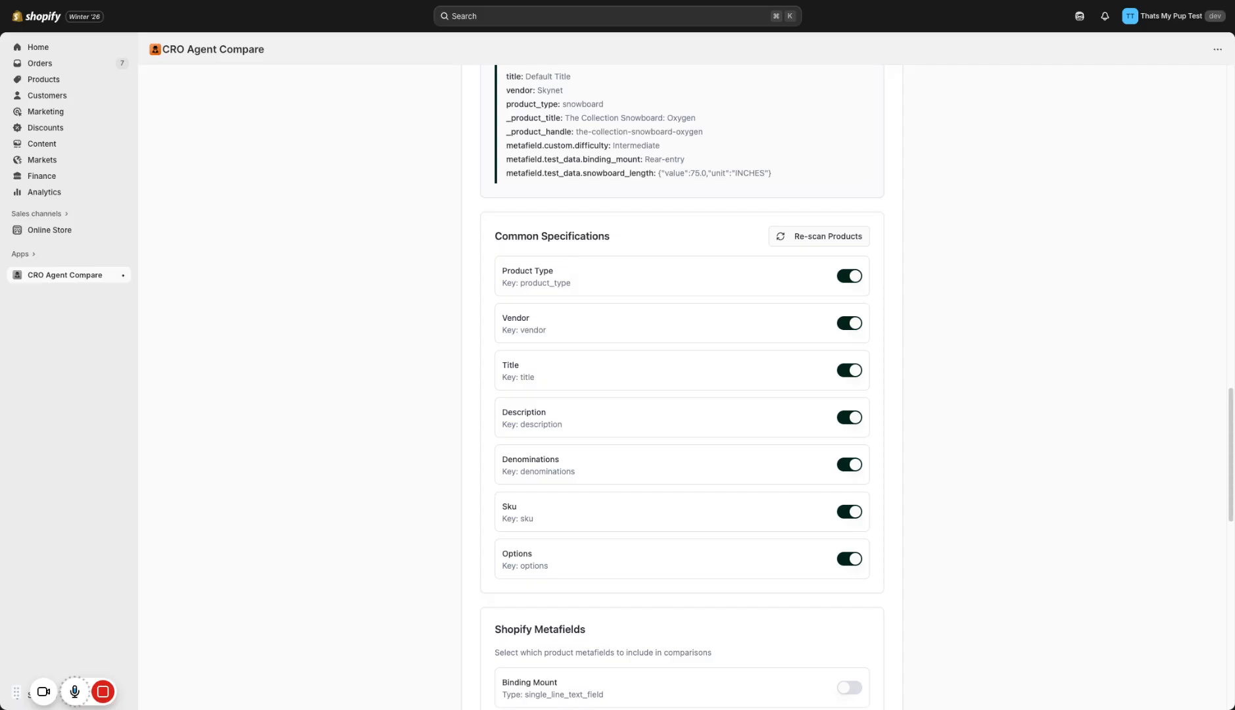
scroll(549, 465, down, 3)
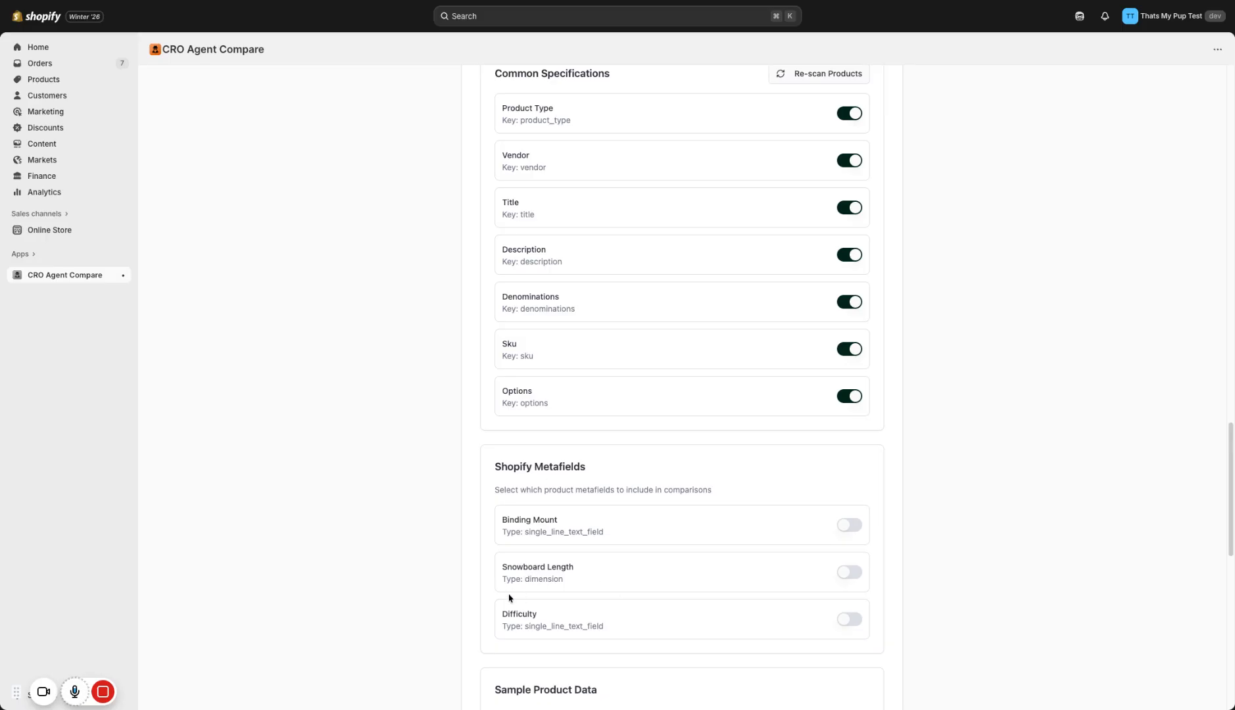
scroll(632, 431, up, 2)
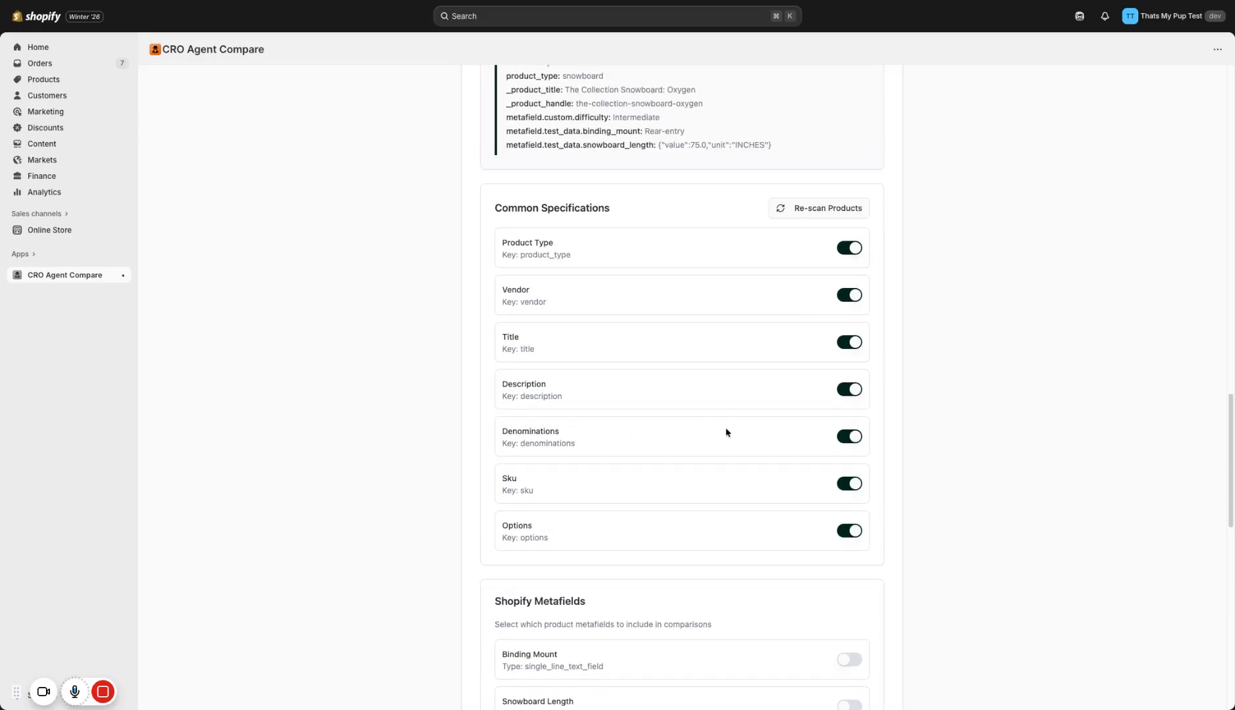
scroll(780, 485, down, 1)
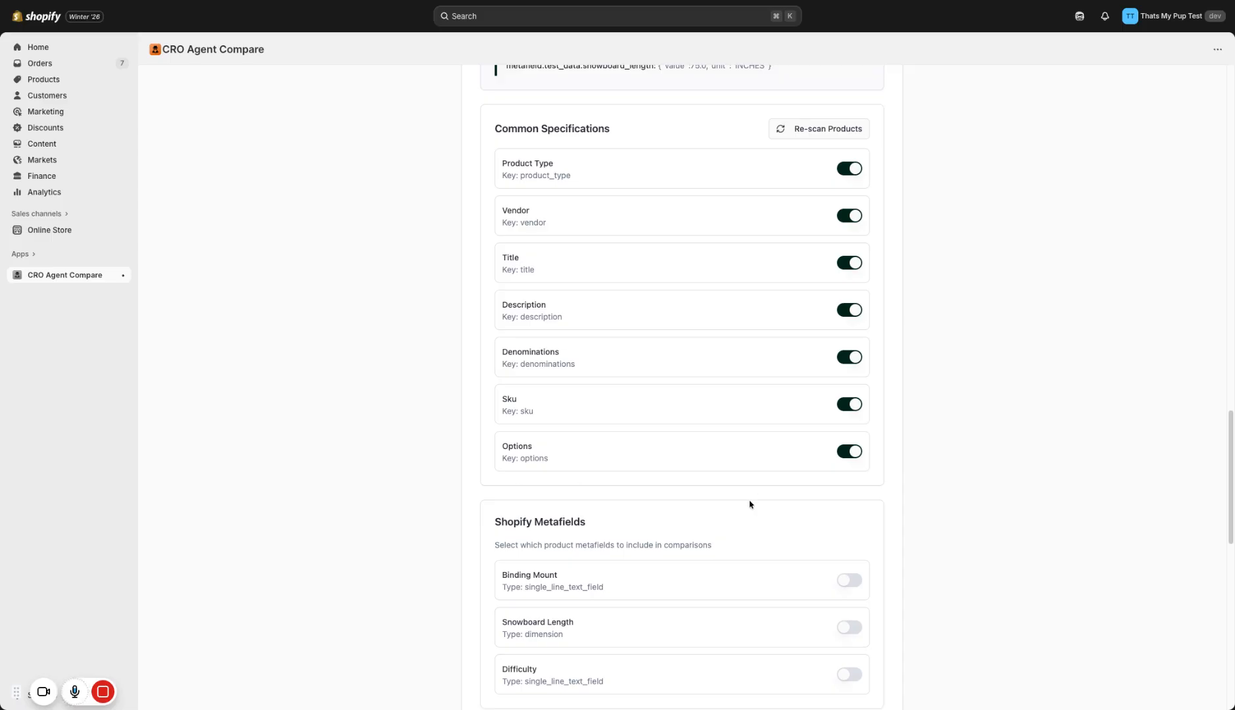
scroll(750, 504, down, 2)
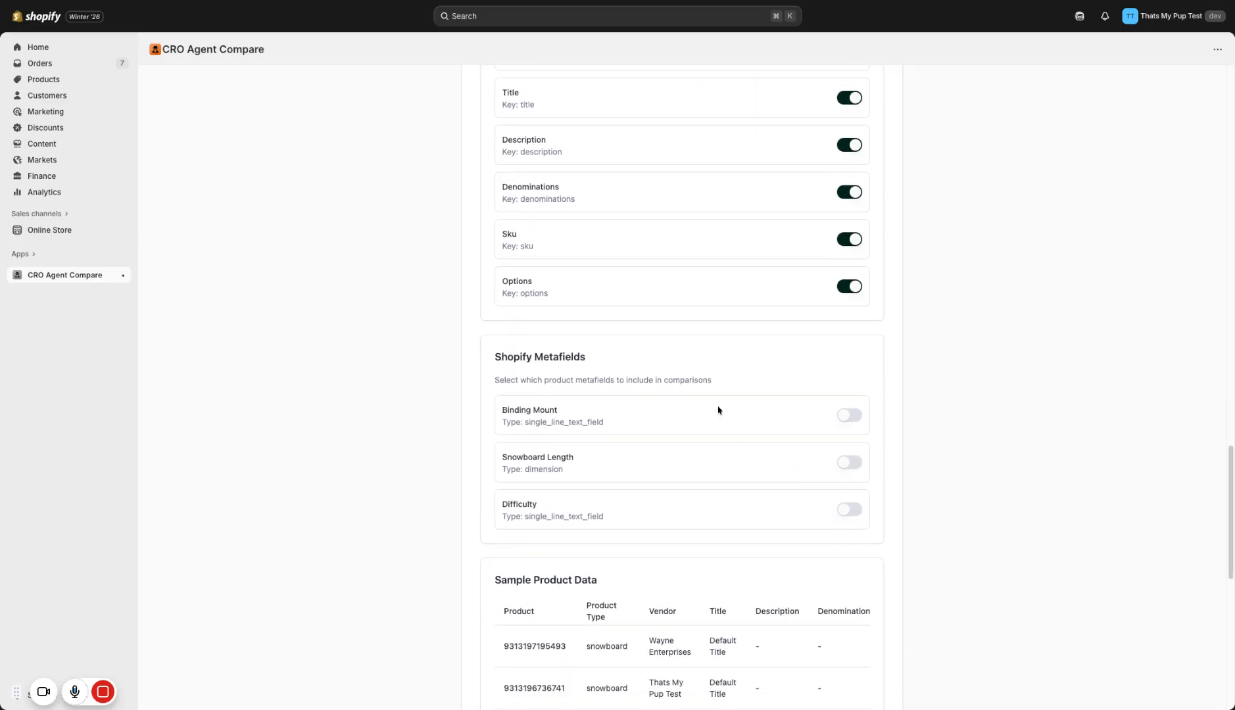
scroll(815, 526, down, 8)
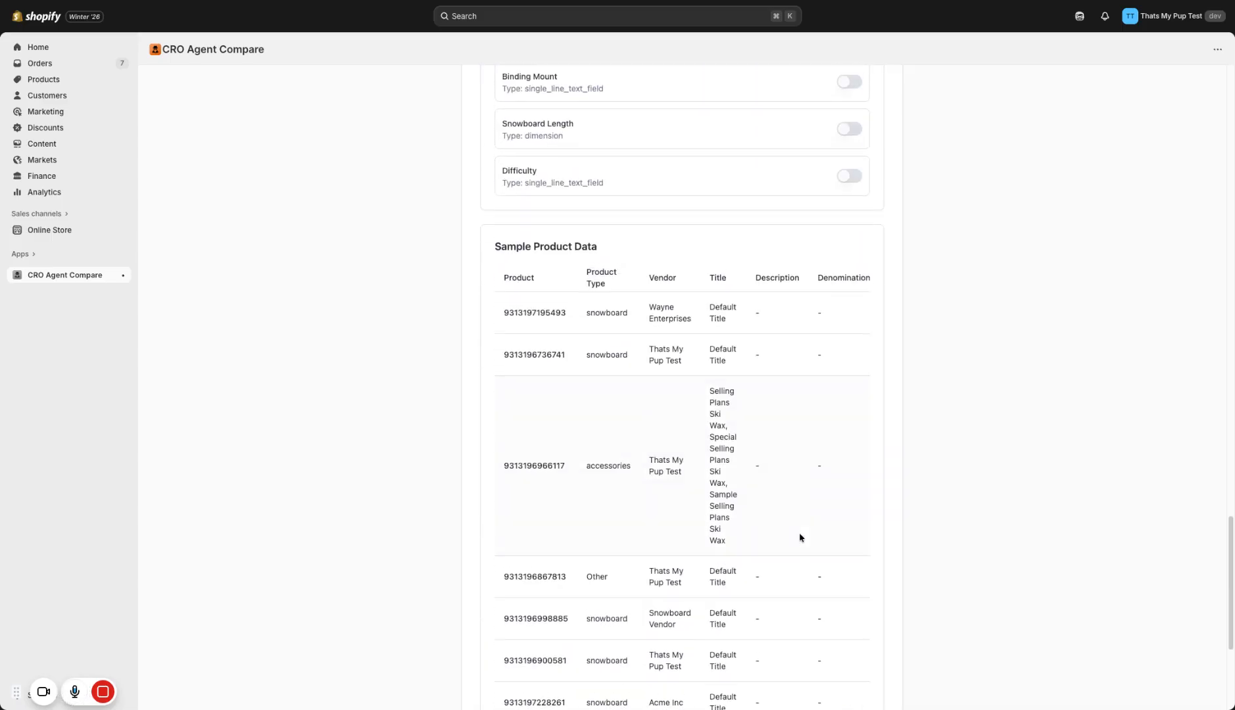
Accept the extracted data and detect the store theme's colors and font for the widget
click(835, 673)
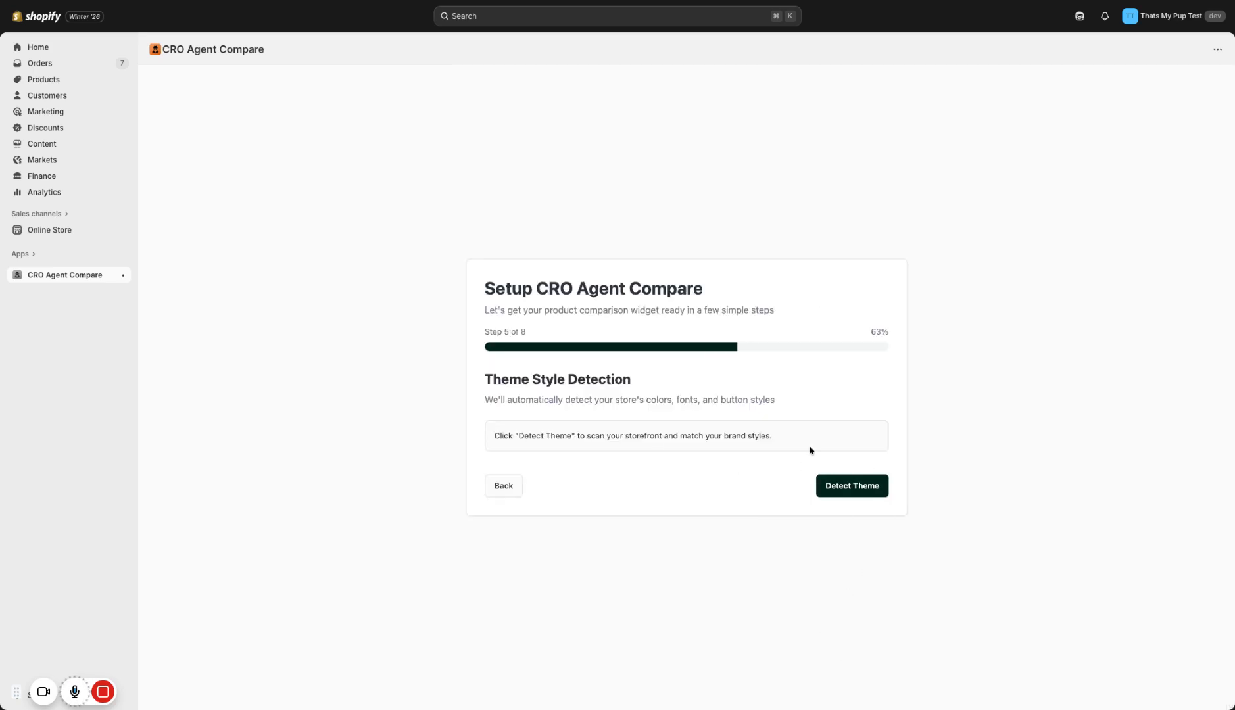
click(841, 486)
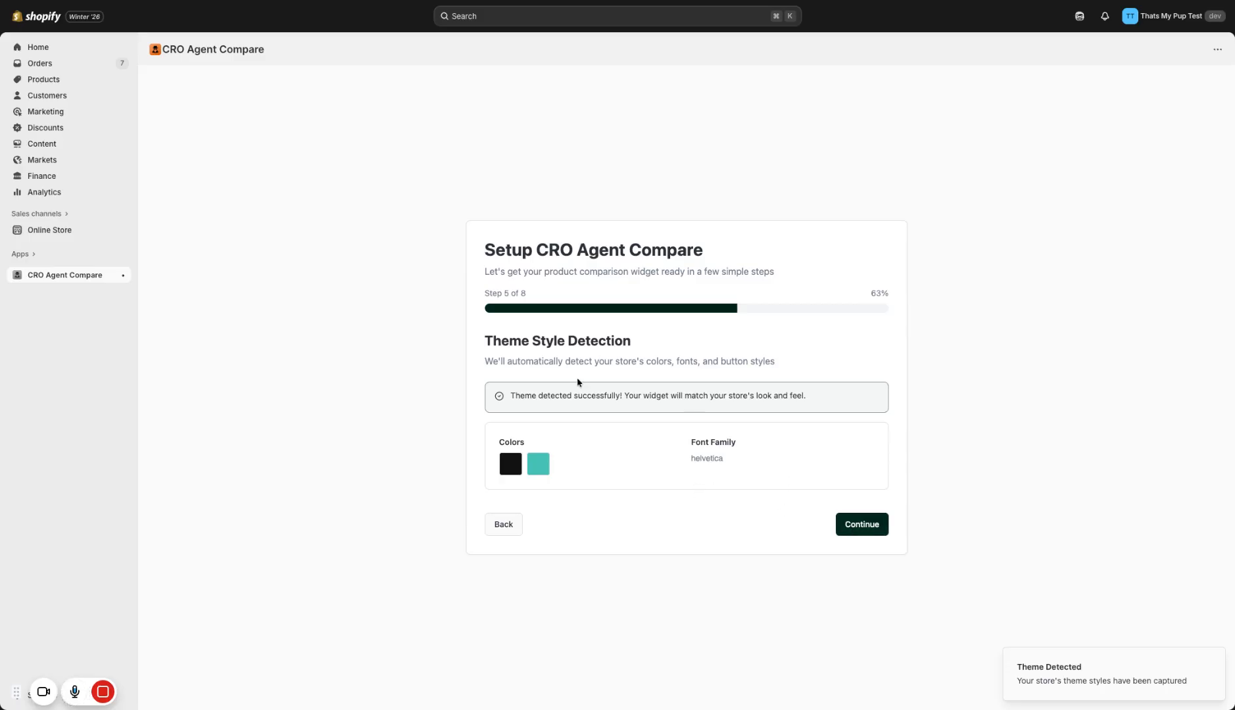
click(876, 520)
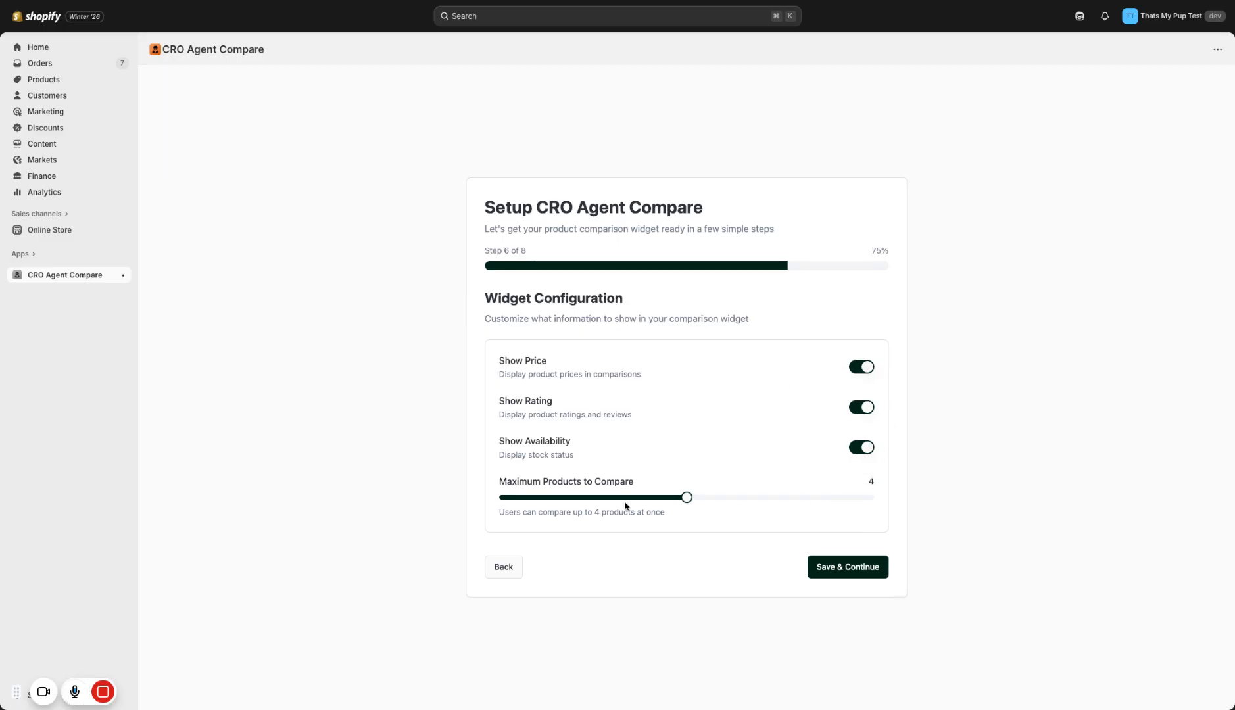
Save the widget configuration with a maximum of 4 products to compare
mouse_move(687, 498)
mouse_down()
mouse_move(893, 499)
mouse_move(684, 500)
mouse_up()
click(814, 568)
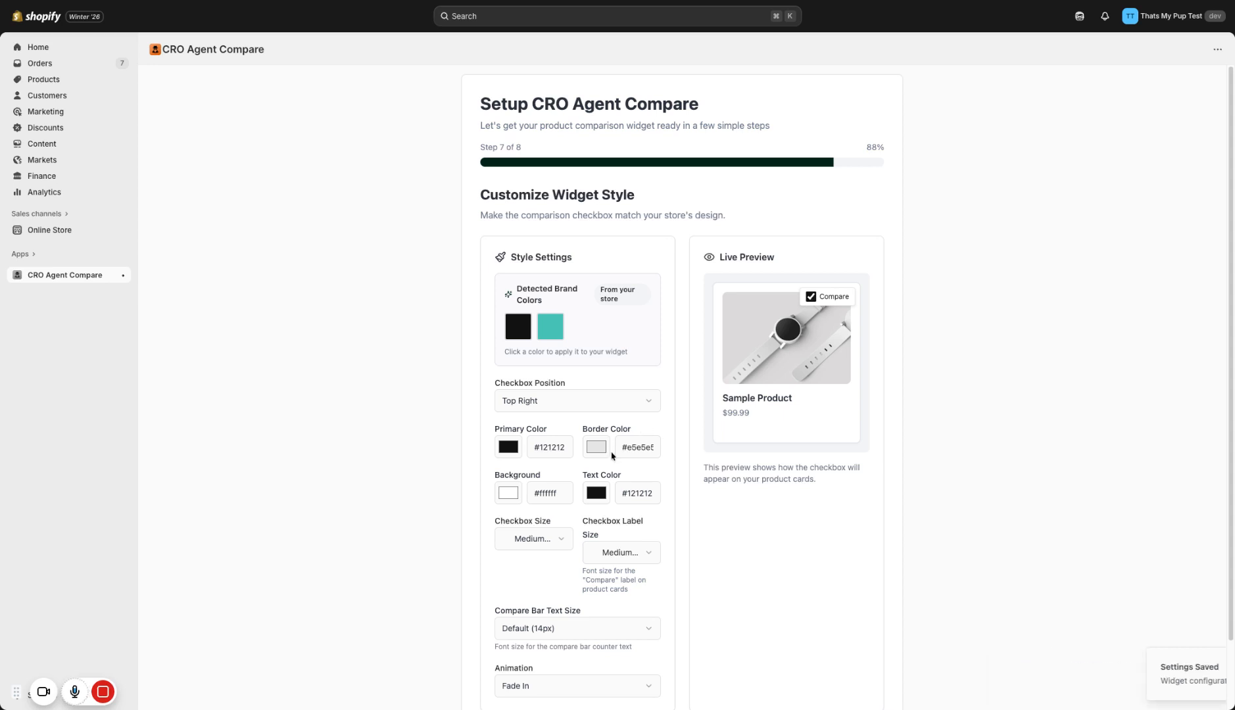
Set the comparison checkbox's primary color to red
scroll(896, 303, down, 1)
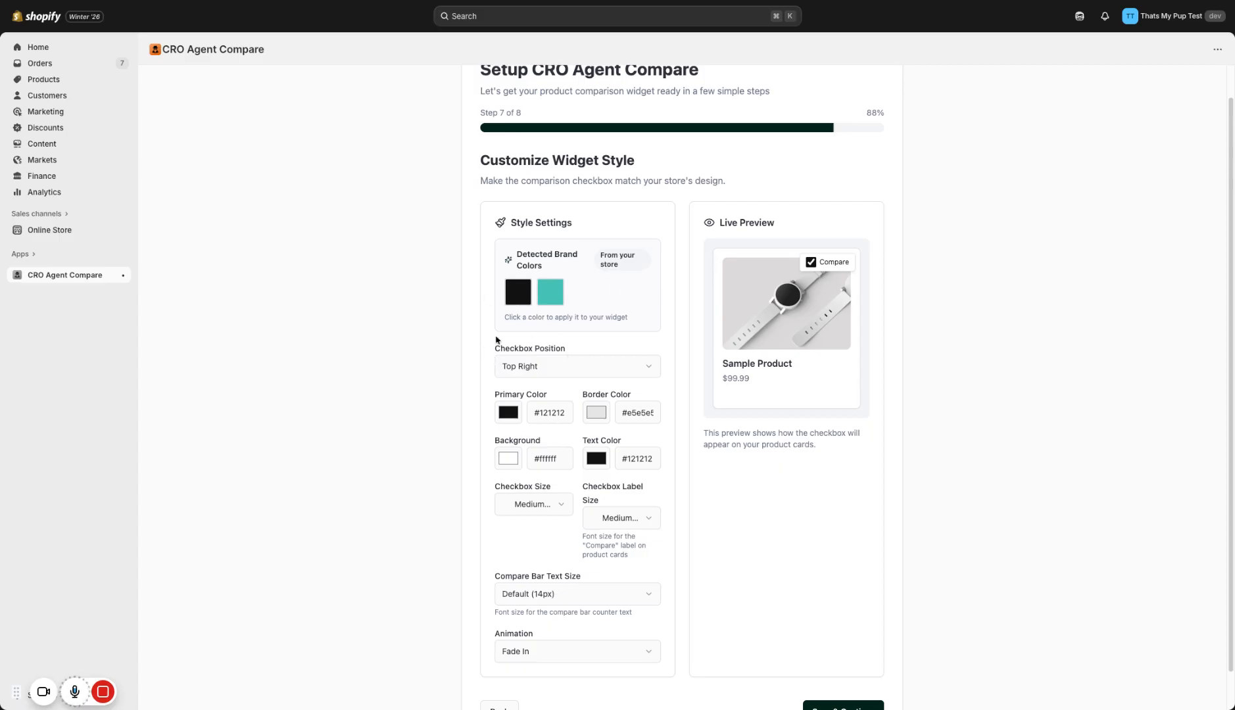
click(507, 412)
double_click(545, 413)
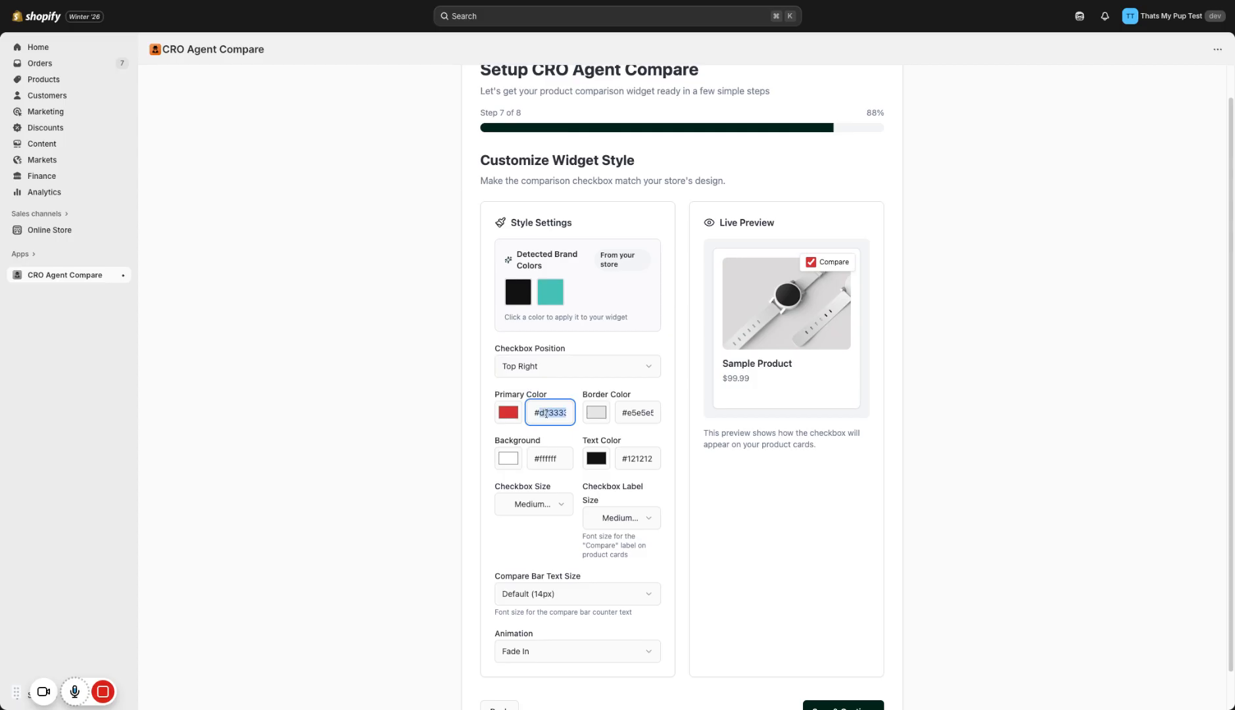
click(710, 503)
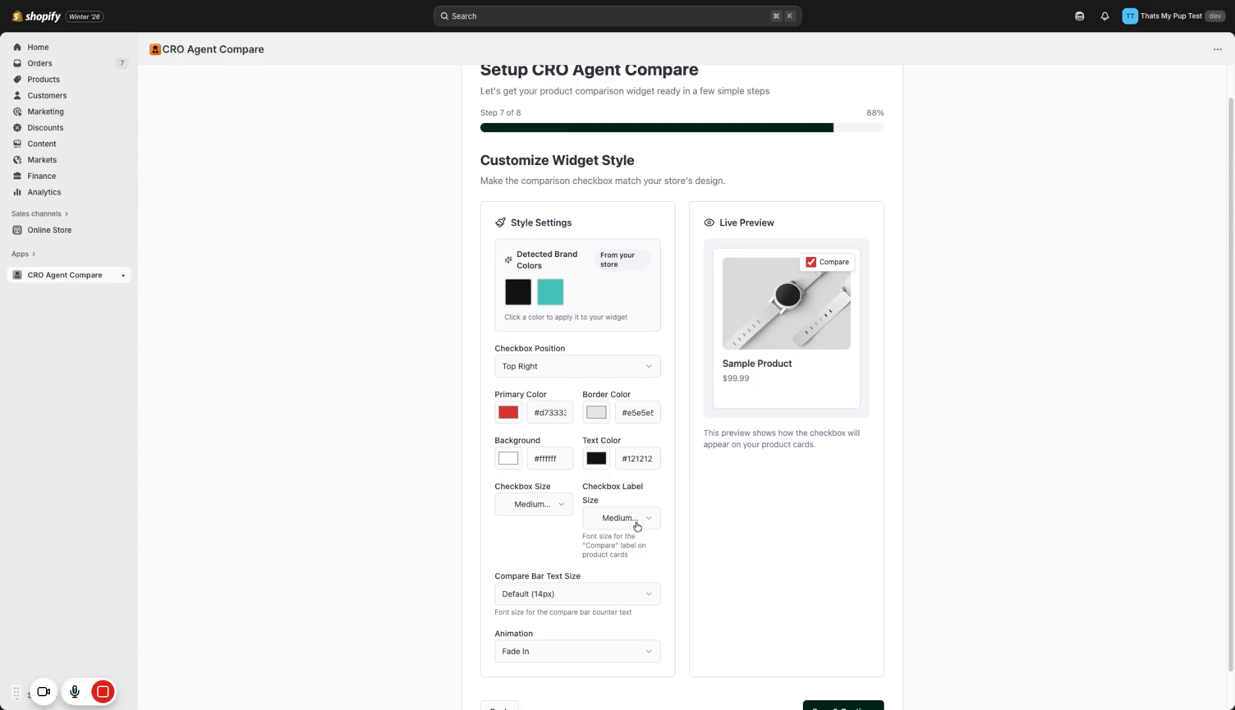
click(530, 504)
click(402, 524)
click(633, 518)
click(395, 524)
Try the checkbox positions Top Left, Bottom Left and Bottom Right in the preview, and return to Top Right
scroll(648, 559, down, 1)
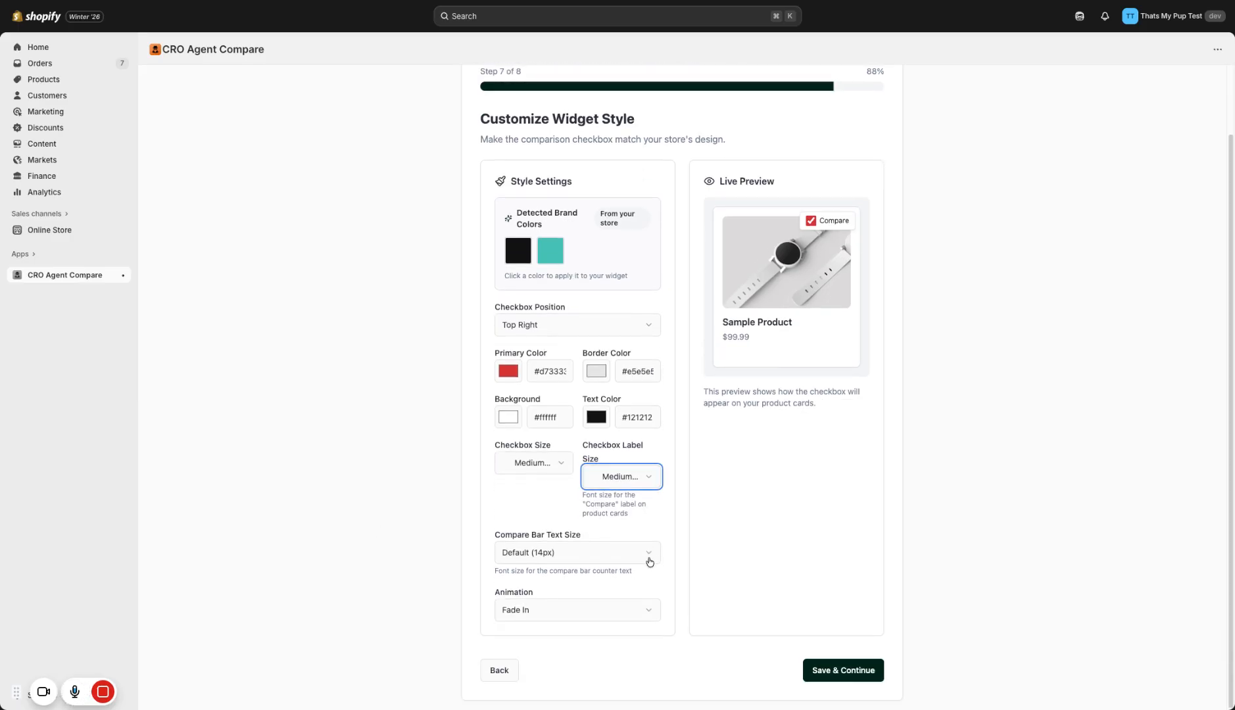
click(574, 327)
click(567, 353)
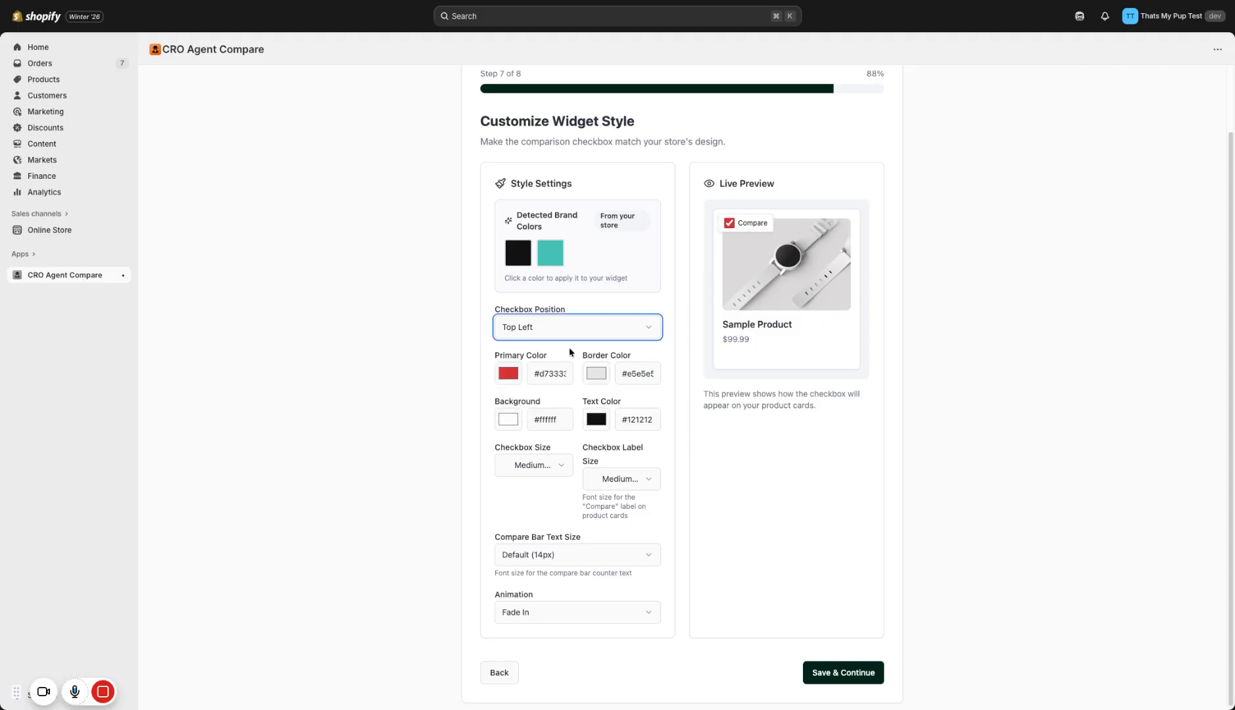
click(571, 330)
click(539, 389)
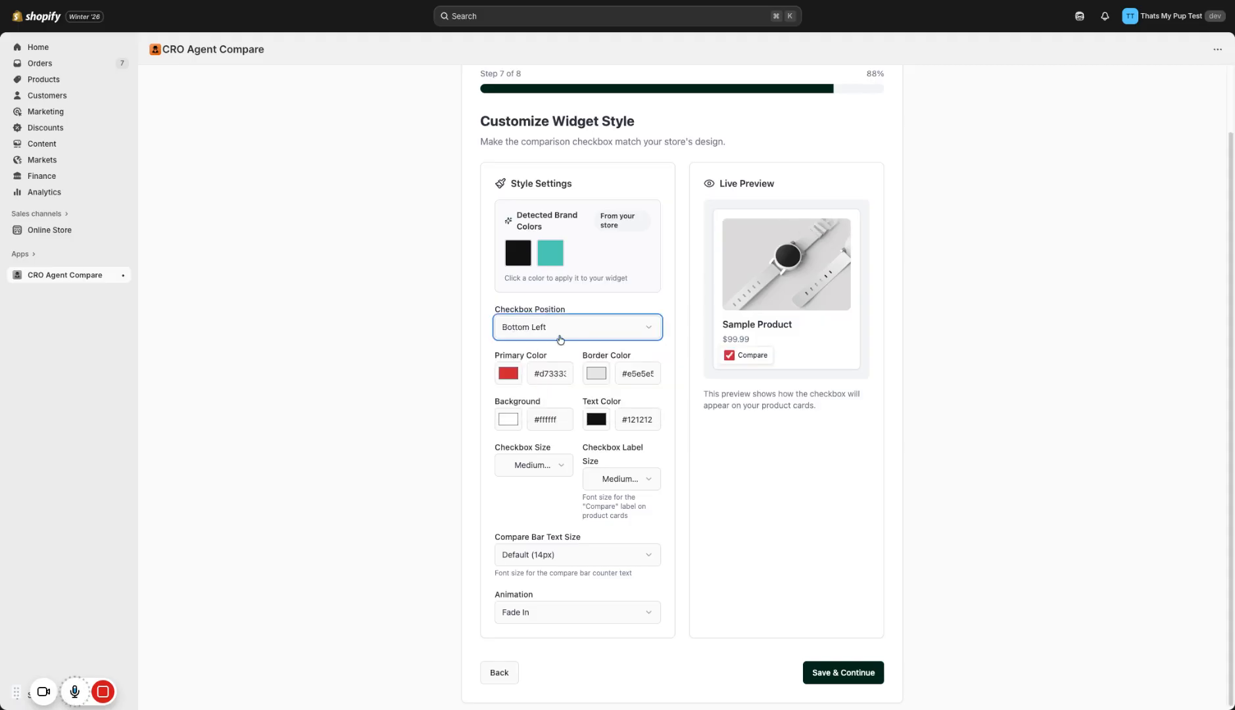
click(561, 336)
click(560, 407)
click(556, 333)
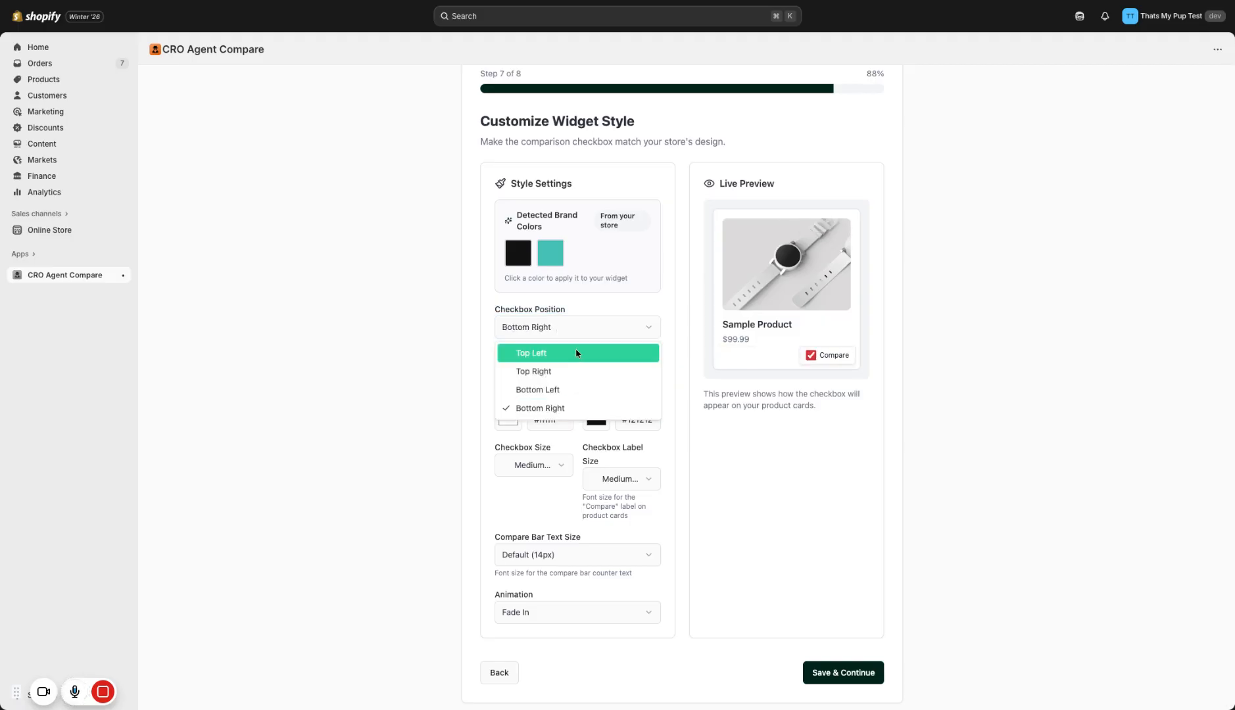
click(557, 367)
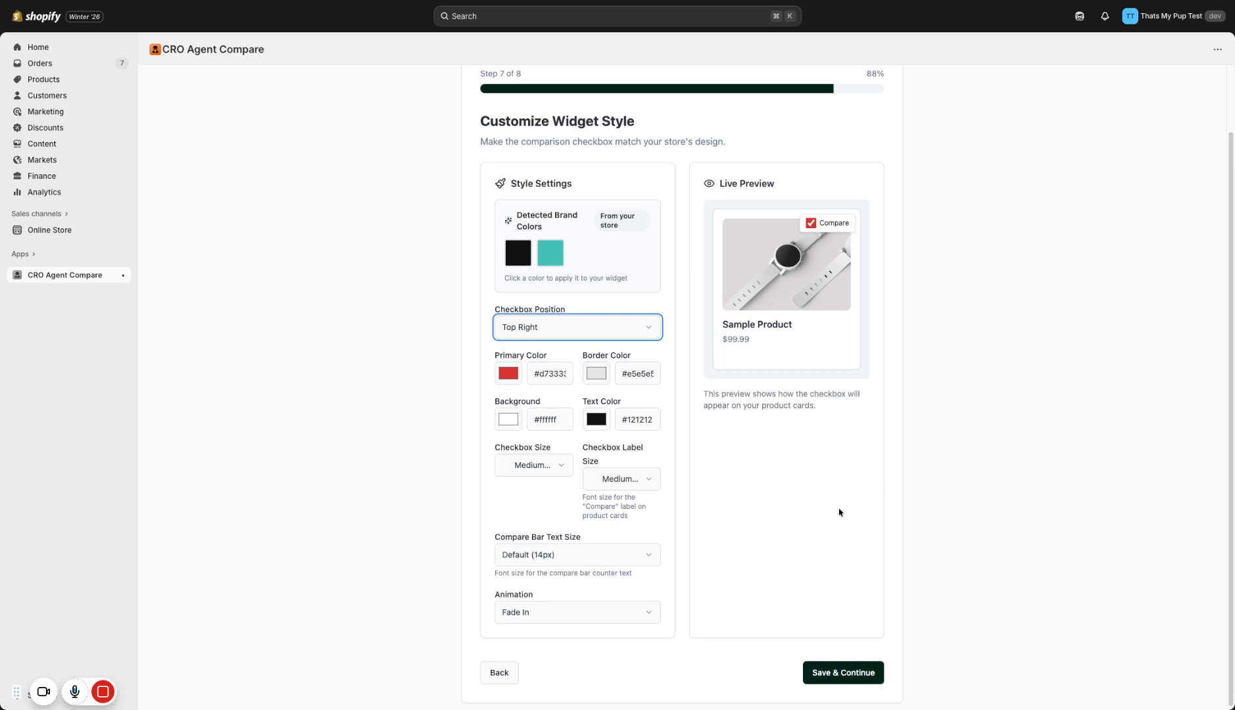
Save the widget style and continue to the final setup step
scroll(603, 542, down, 1)
click(832, 674)
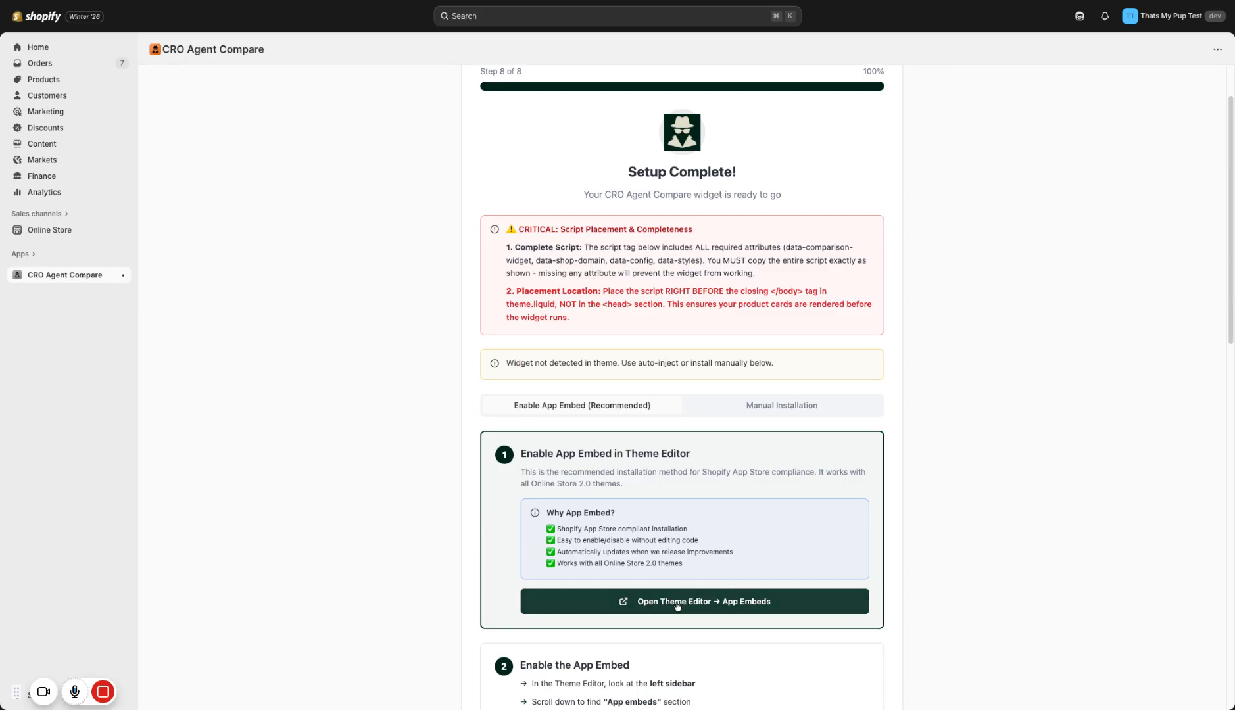
Examine the app embed and manual installation instructions, including the widget script tag and the direct checkbox Liquid snippet
scroll(504, 272, down, 5)
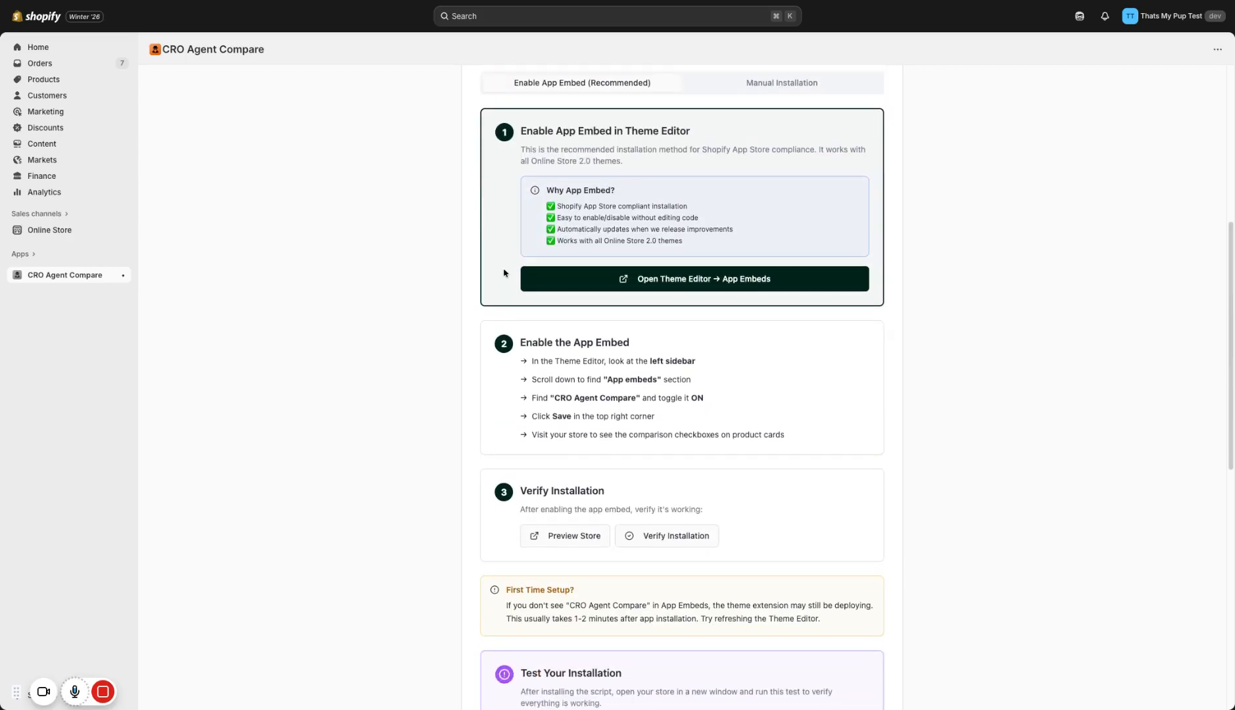
scroll(765, 432, up, 3)
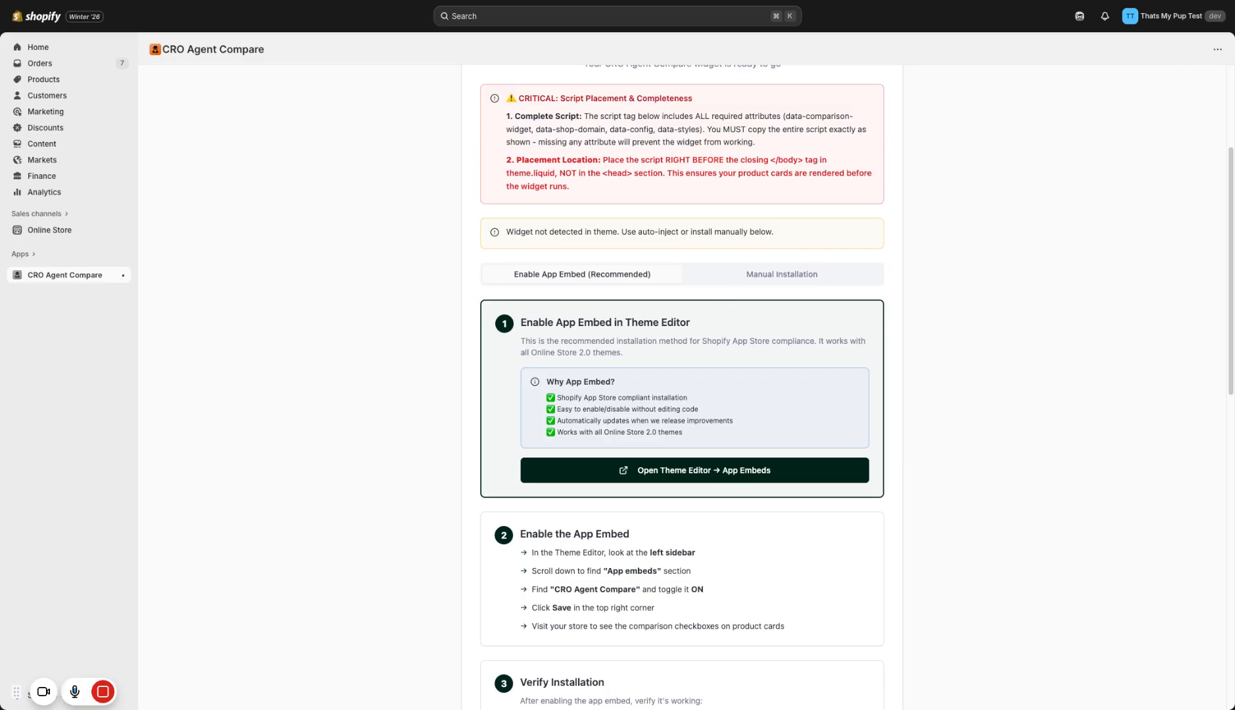
click(751, 276)
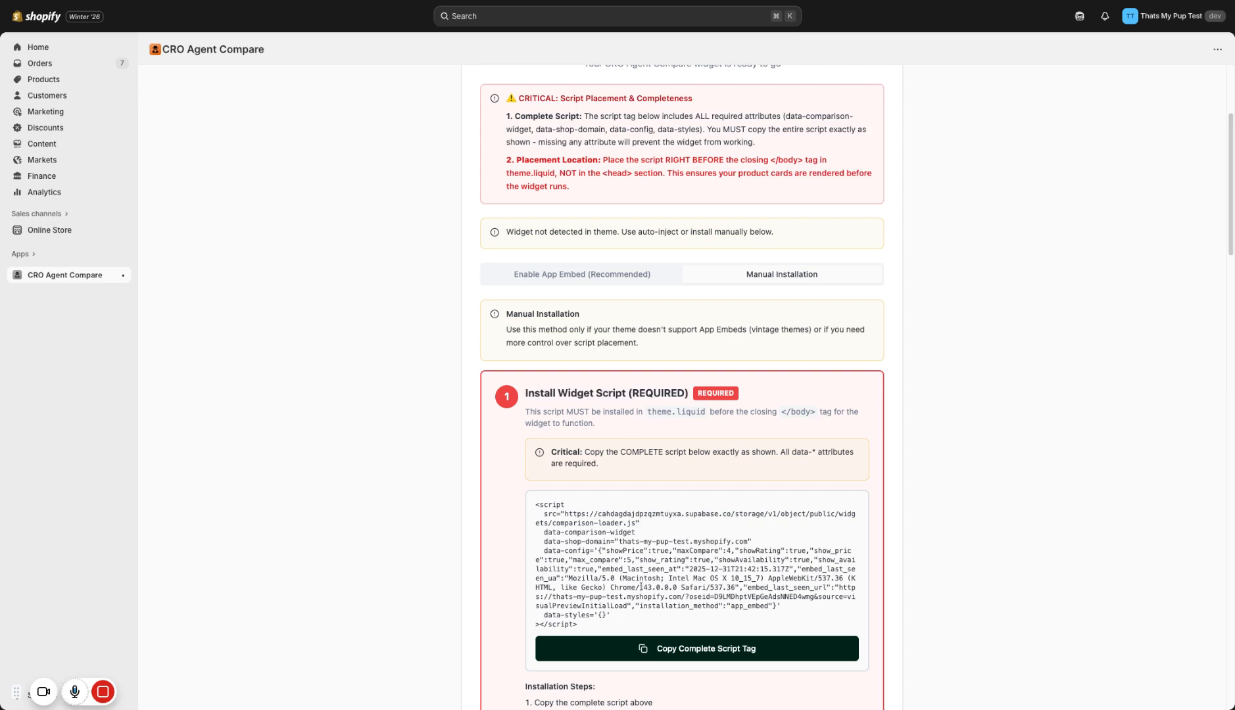
scroll(641, 586, down, 2)
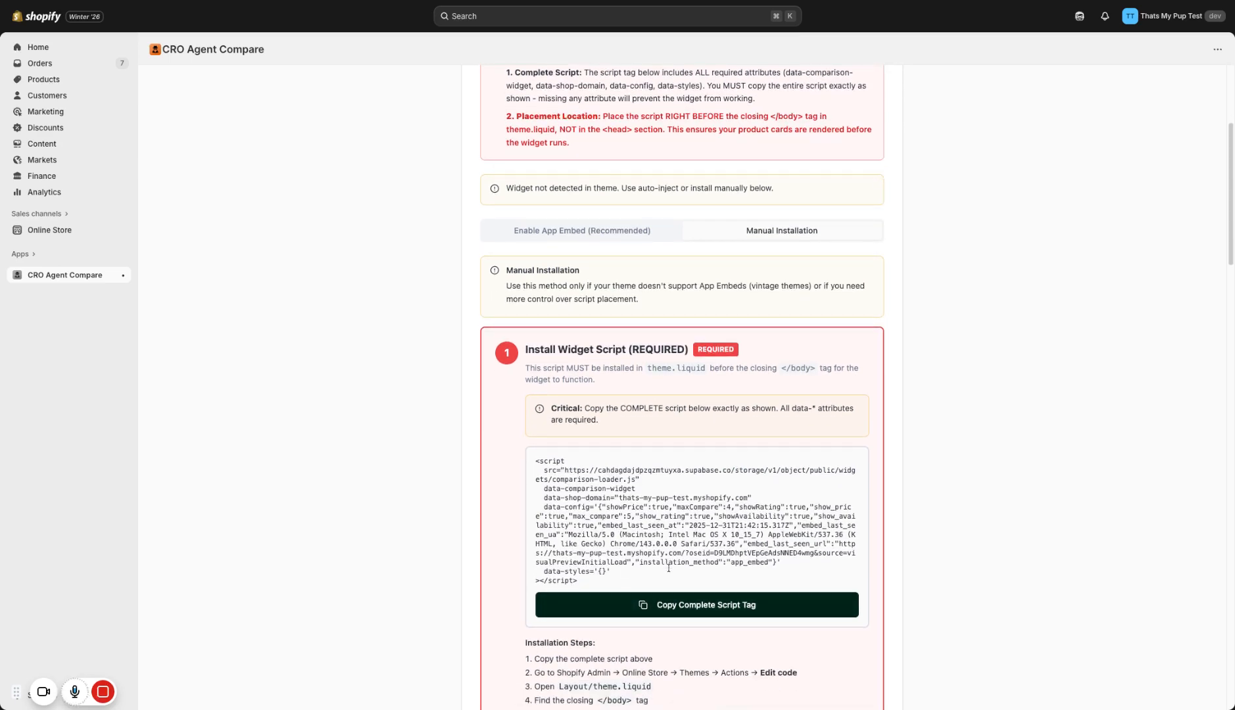
scroll(668, 568, down, 5)
scroll(749, 564, down, 3)
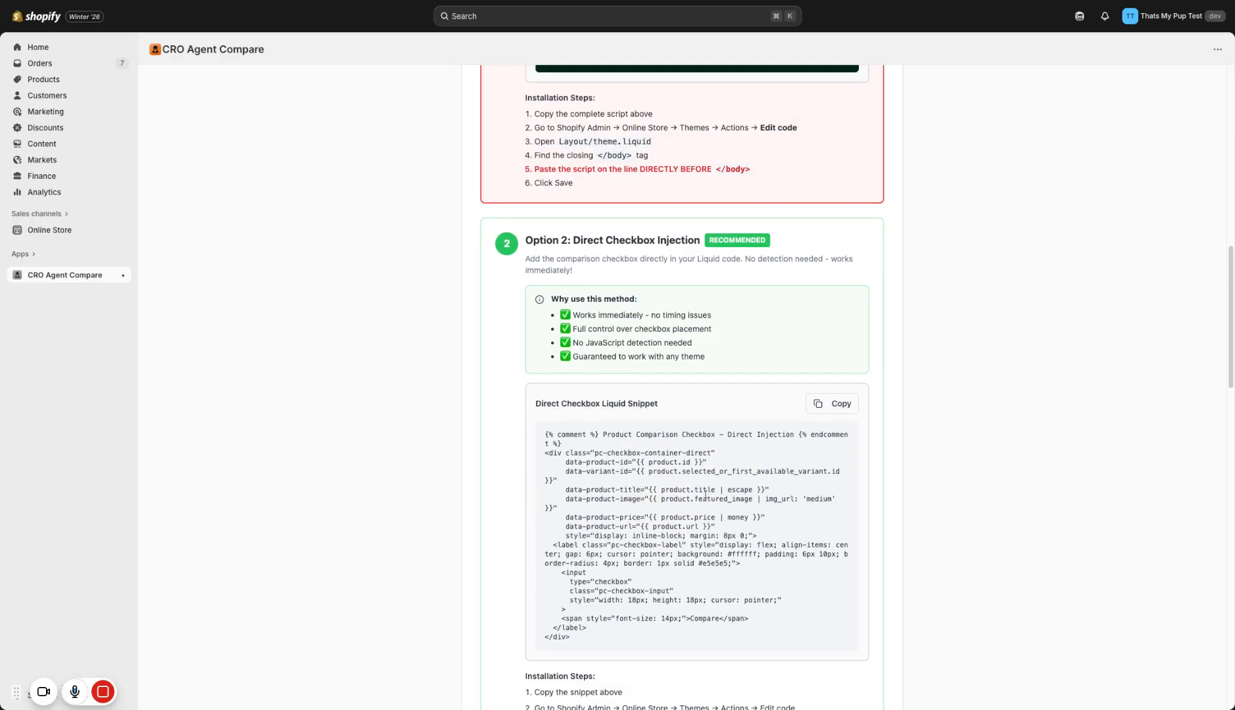
scroll(855, 487, up, 3)
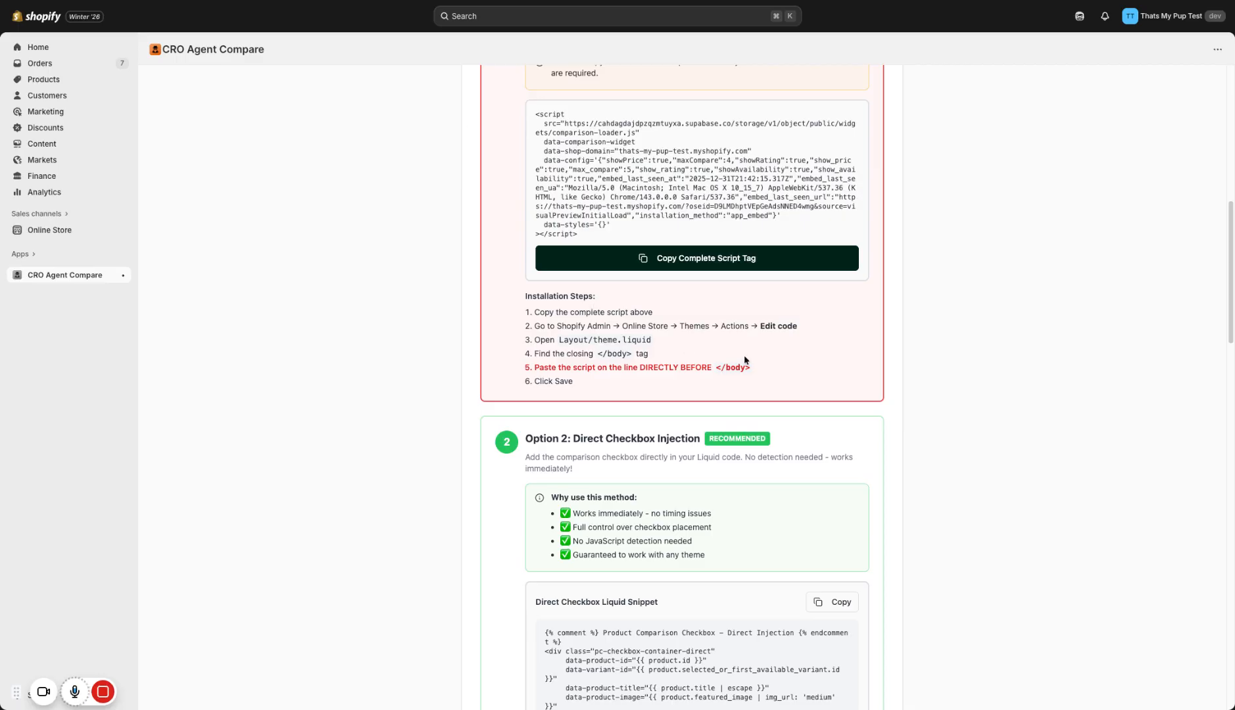
scroll(745, 360, up, 6)
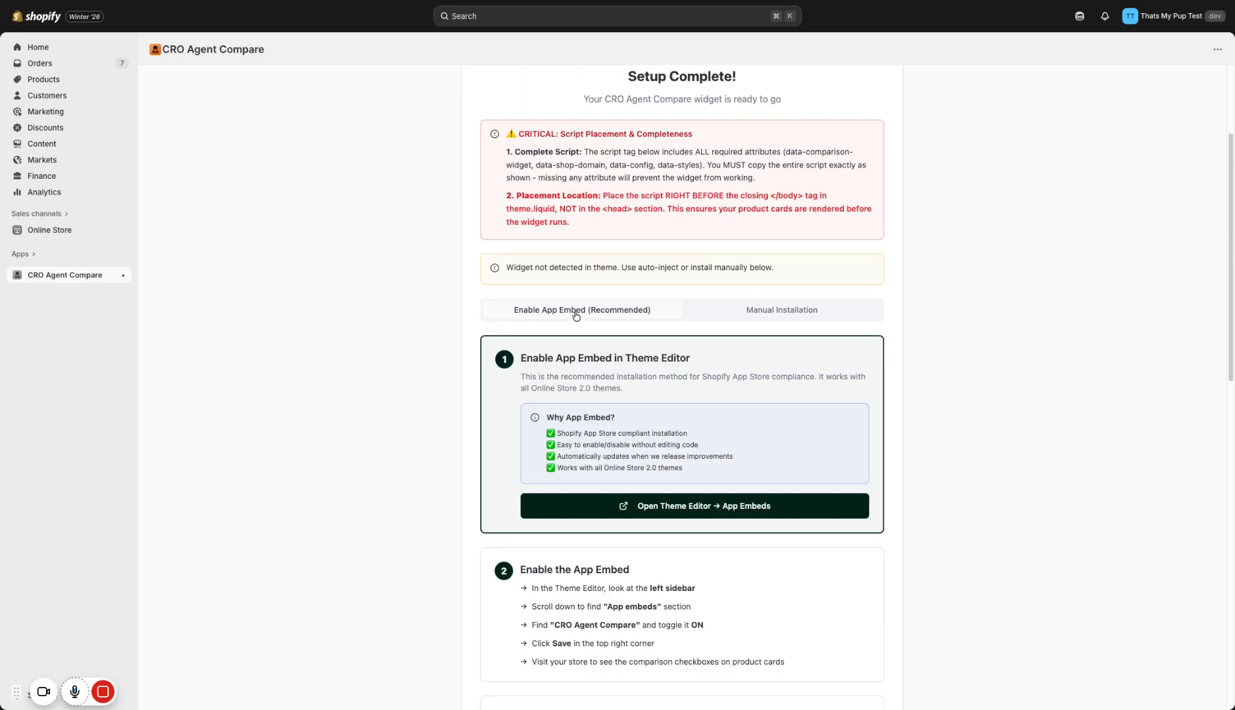
Open the current test-data theme for editing, enable the CRO Agent Compare app embed, and save the theme
click(682, 512)
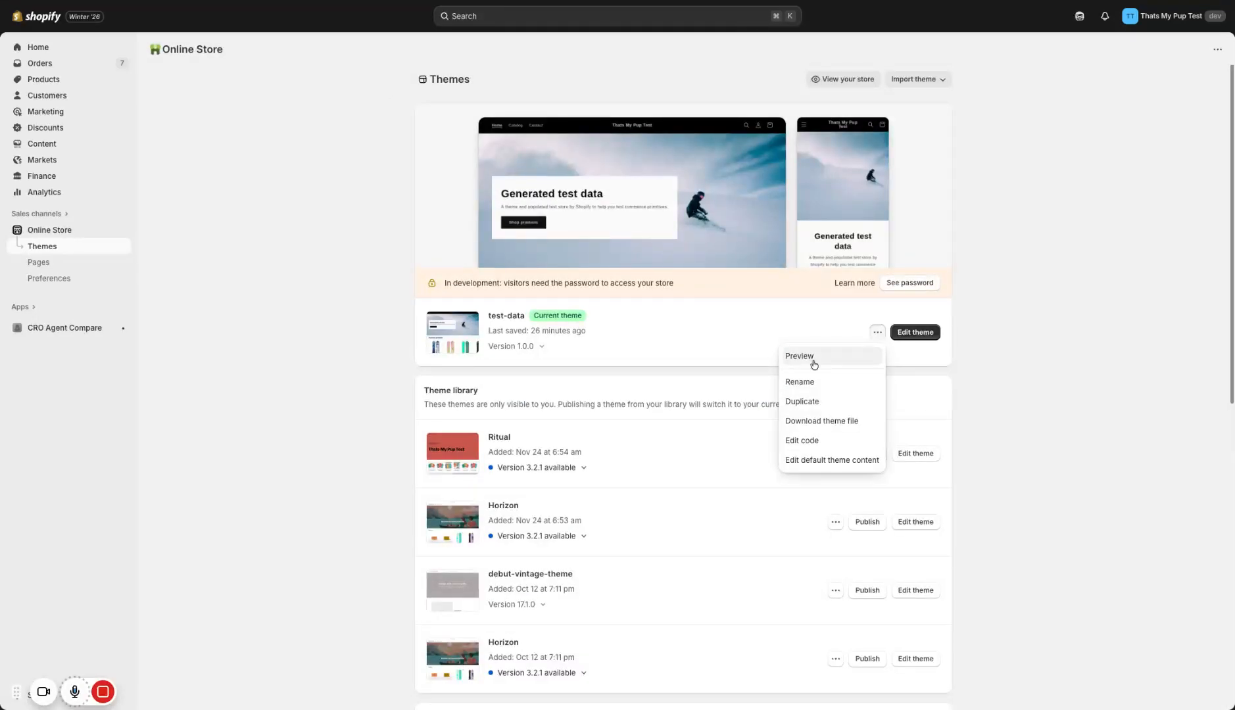
click(918, 332)
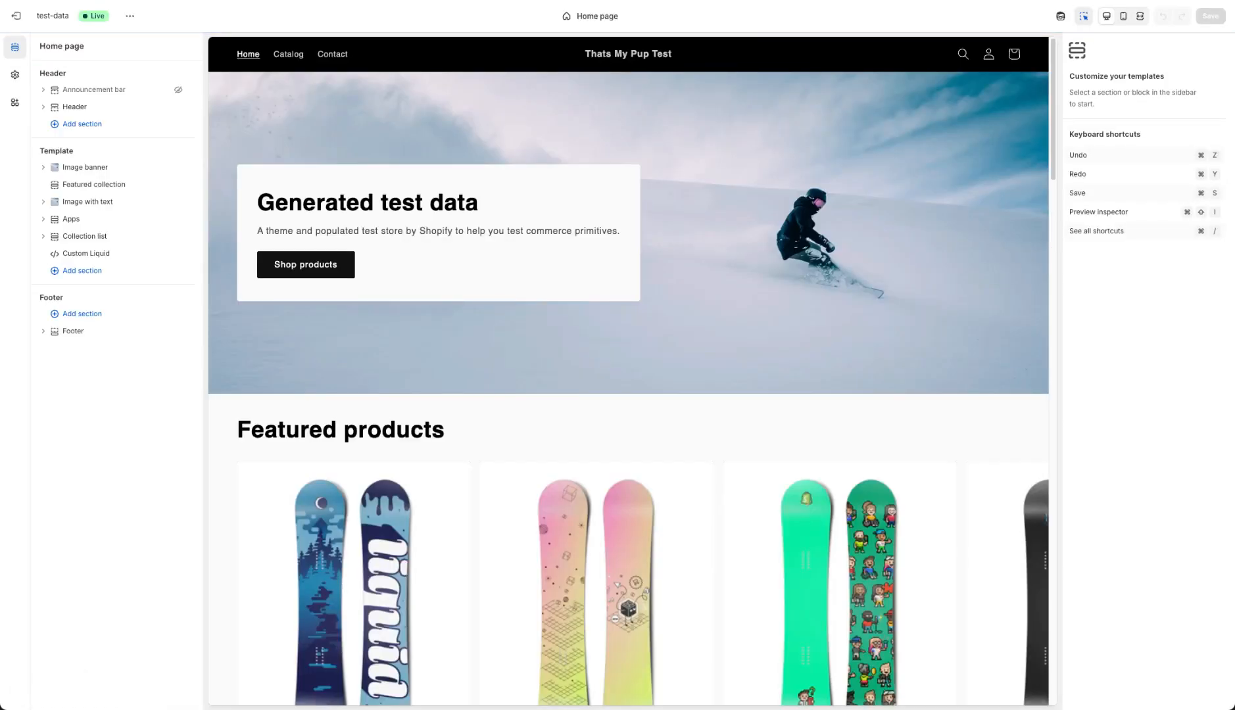
click(14, 102)
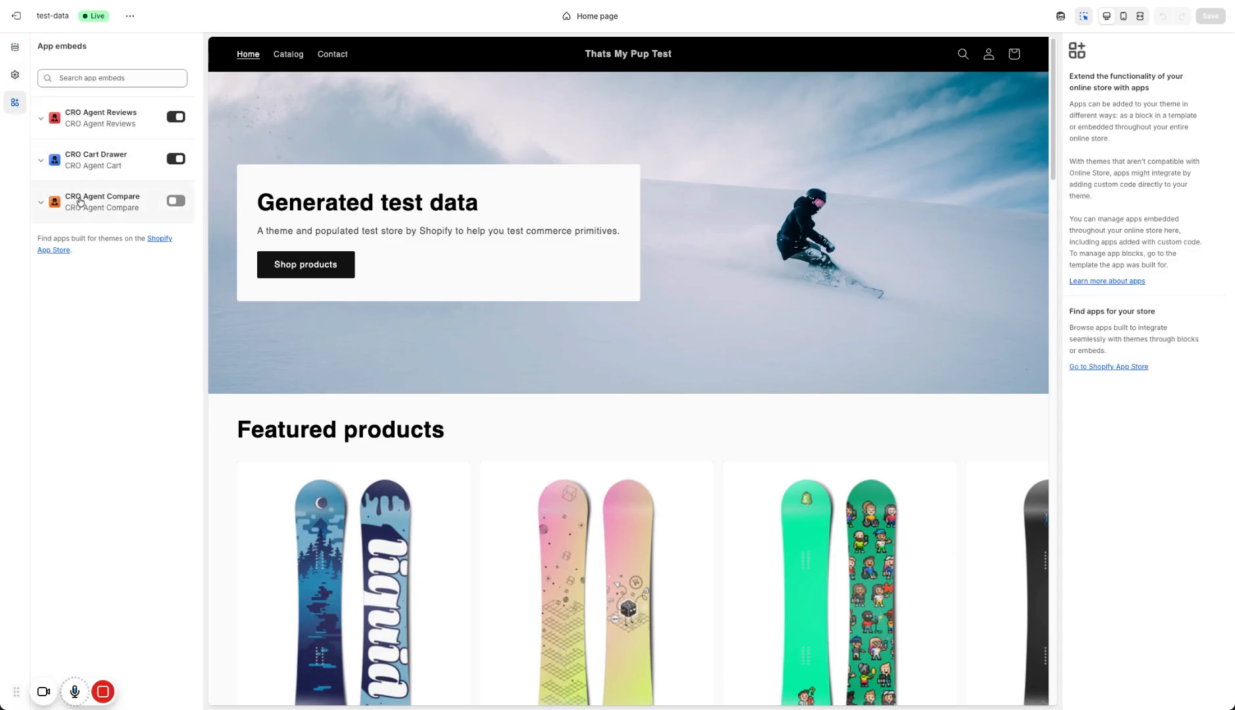
click(175, 200)
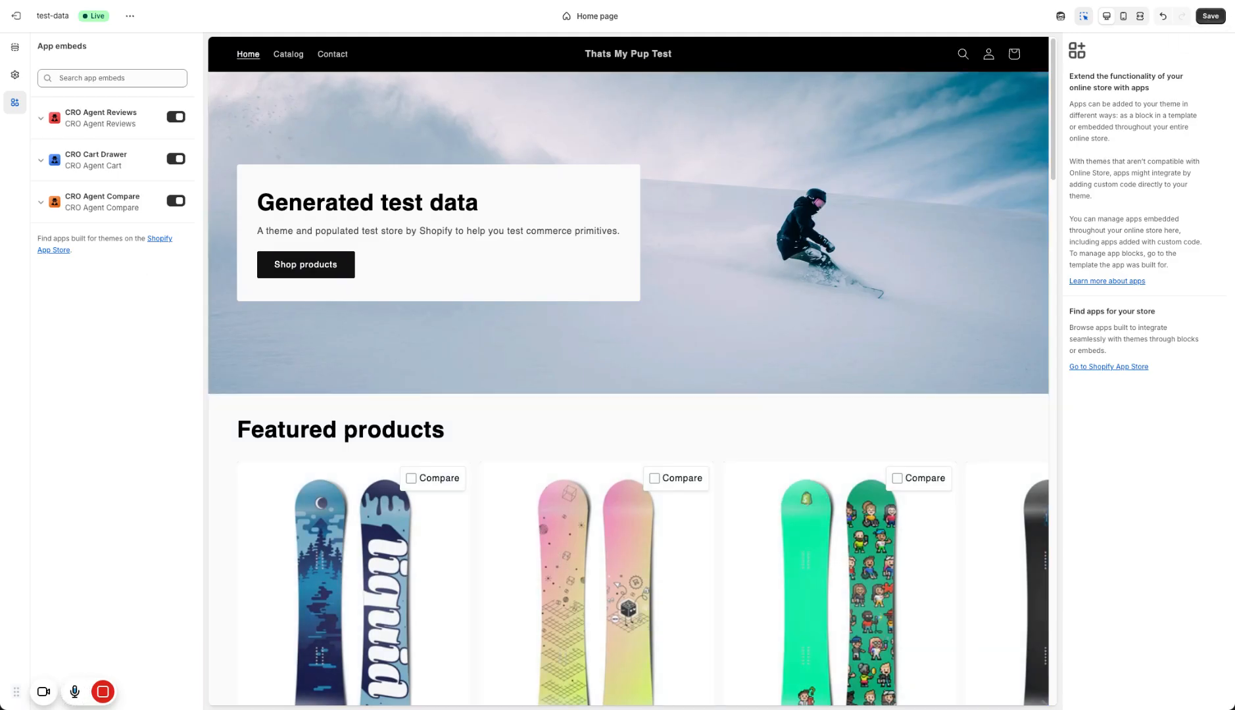
click(1207, 17)
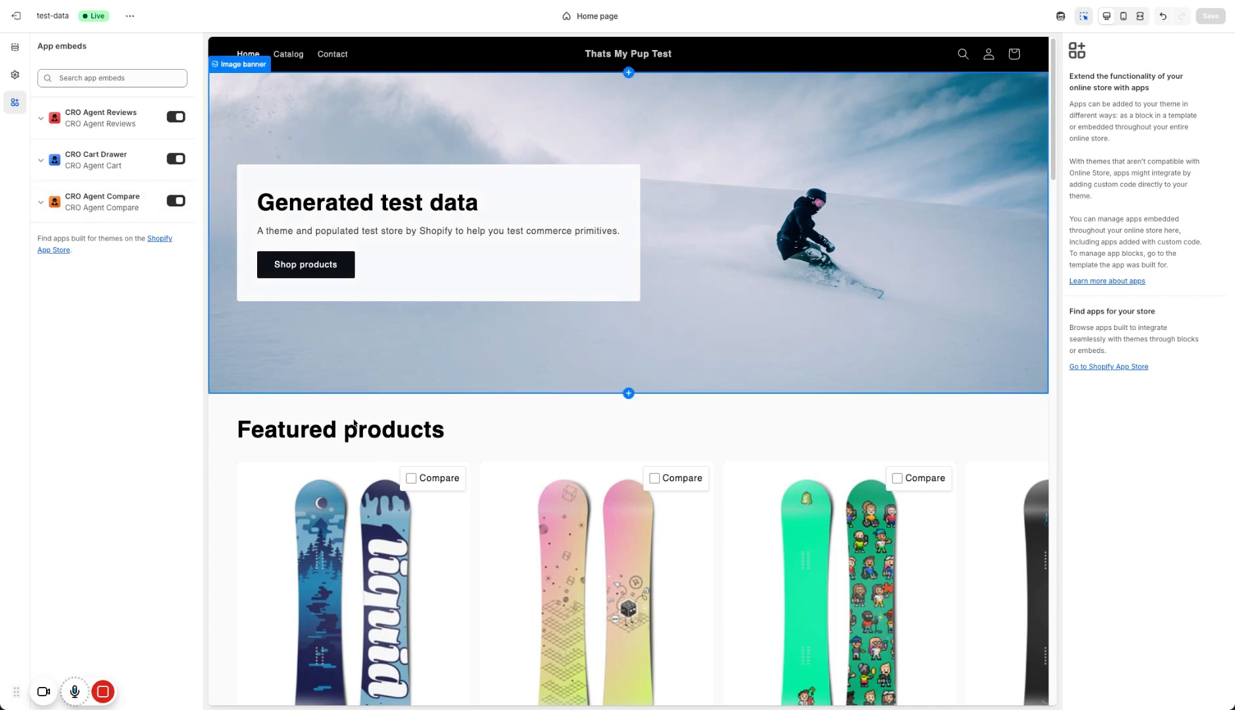
Compare the Liquid, Cool and Dope snowboards in the store preview, and remove The Cool Snowboard from the comparison before closing it
click(411, 478)
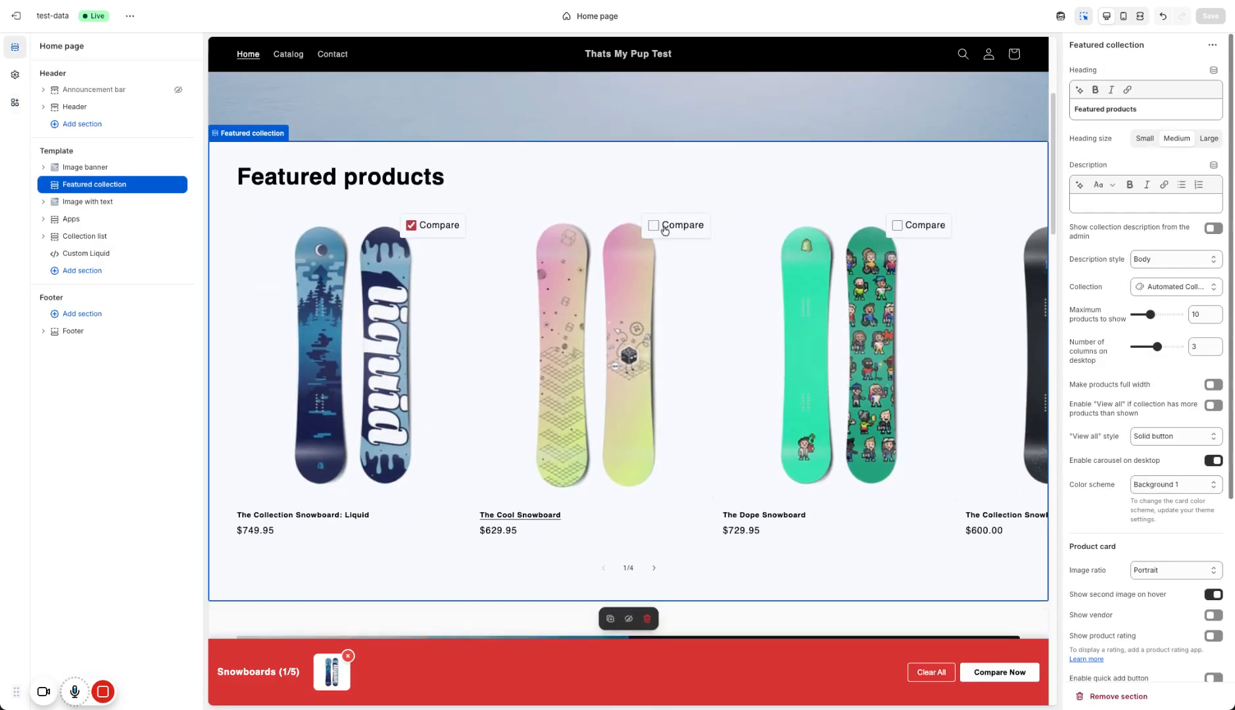
click(654, 225)
click(895, 226)
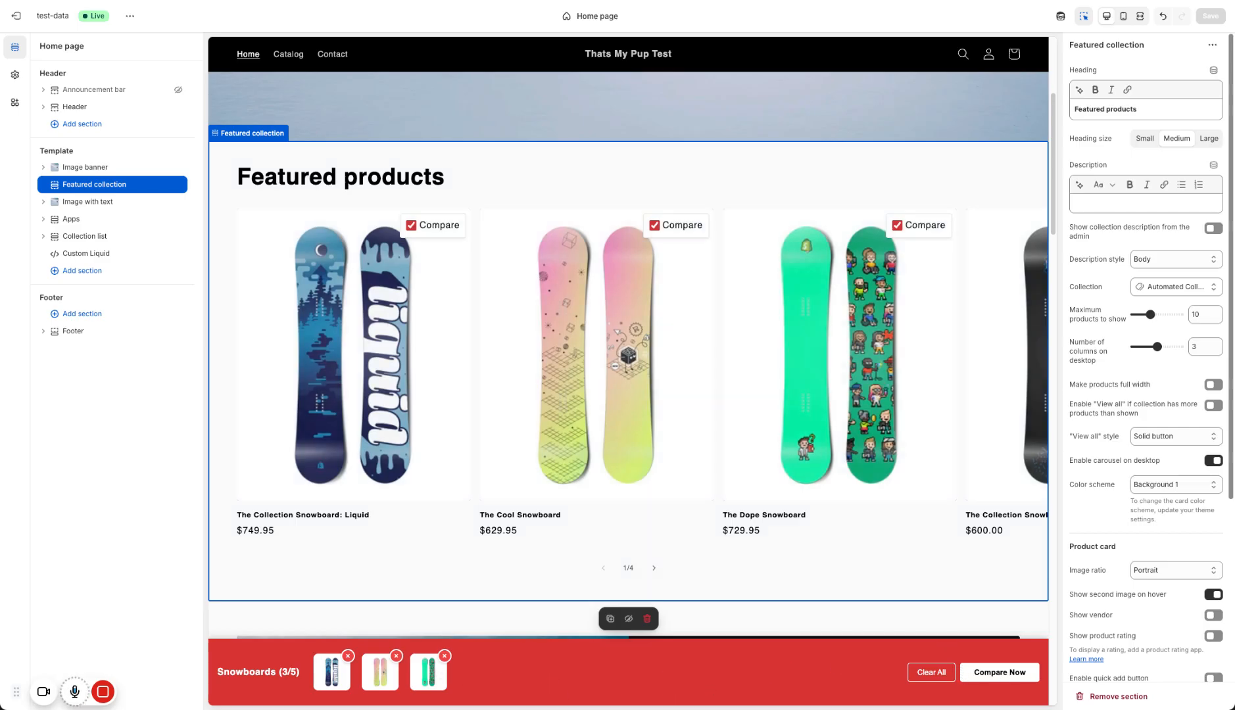
click(990, 673)
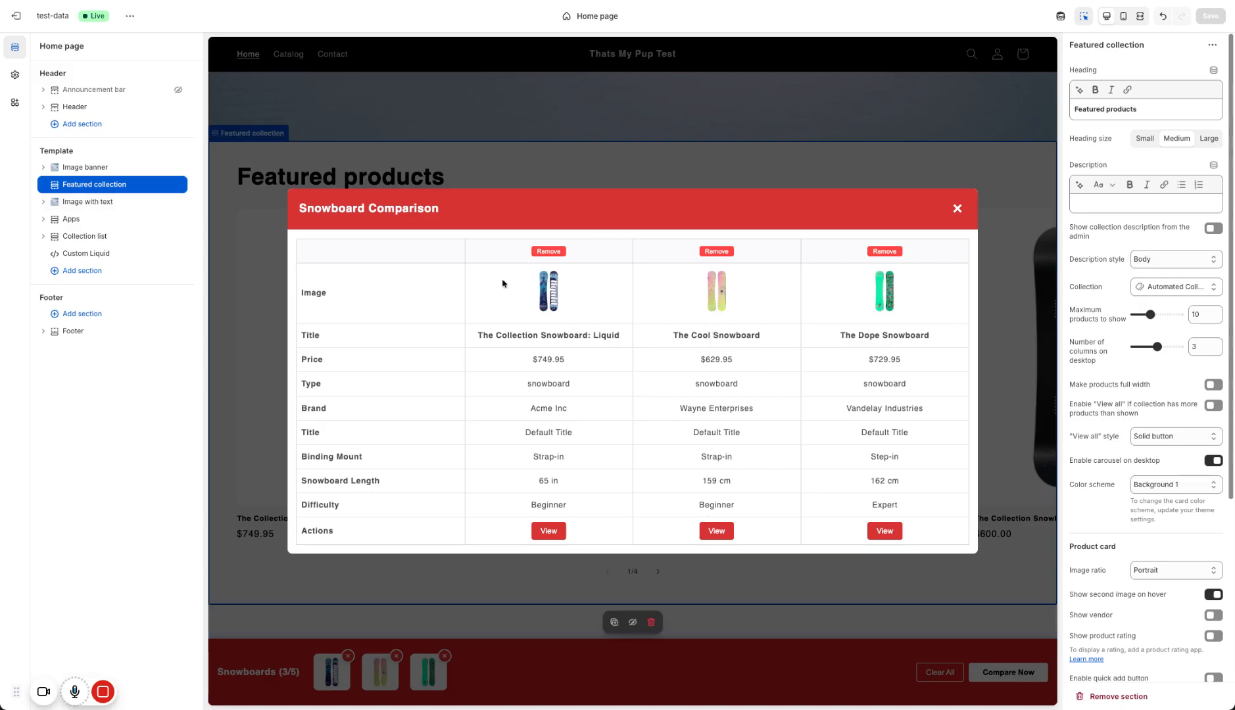
click(716, 252)
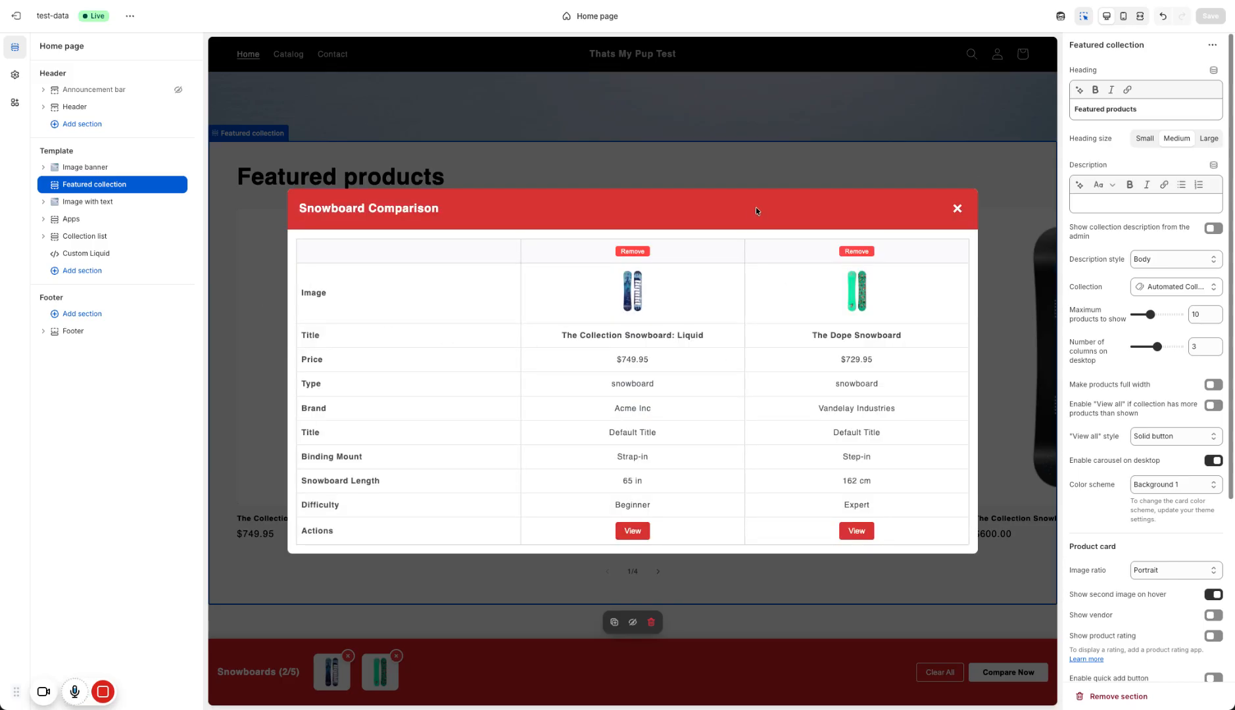
click(956, 209)
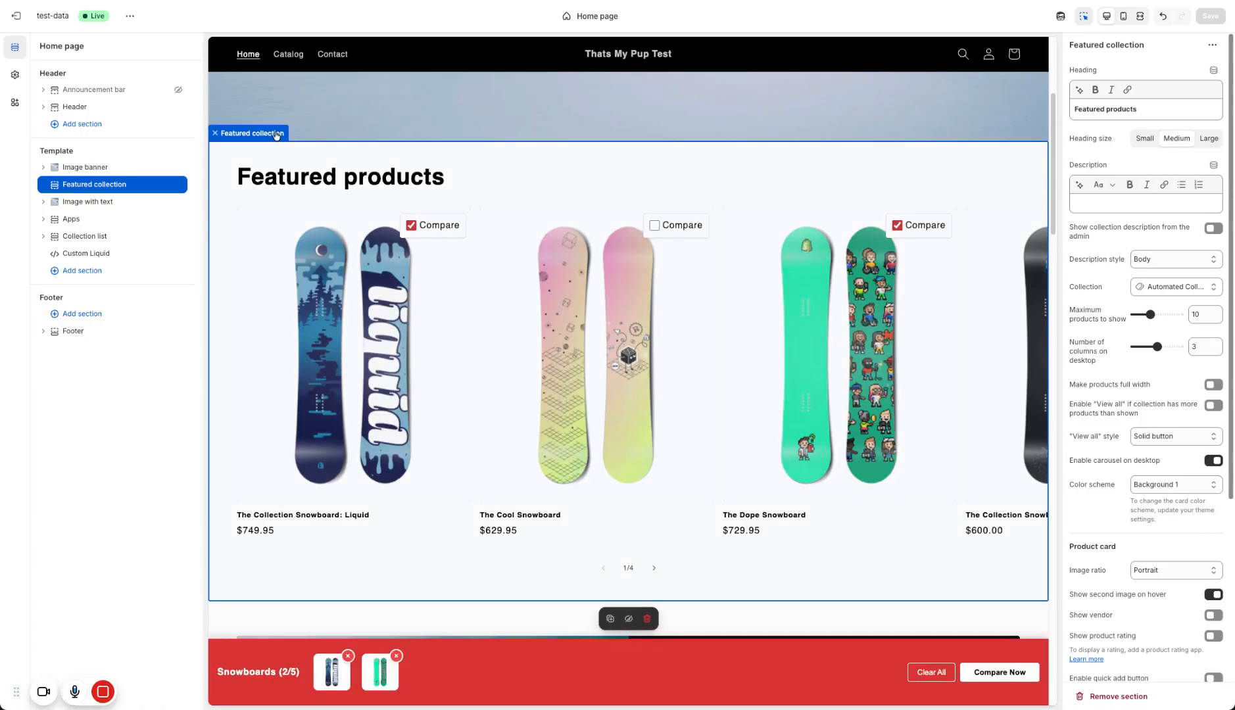
Disable the CRO Agent Compare app embed and save the theme, and re-enable it and save again
click(13, 103)
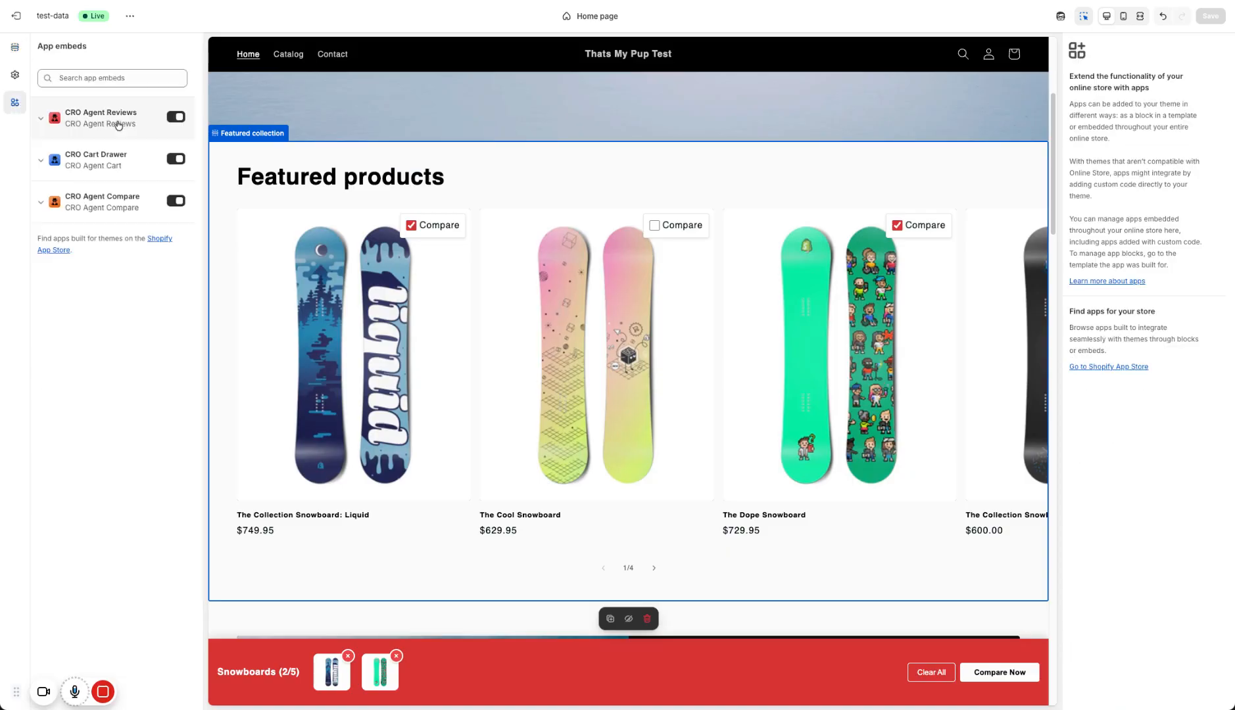
click(175, 201)
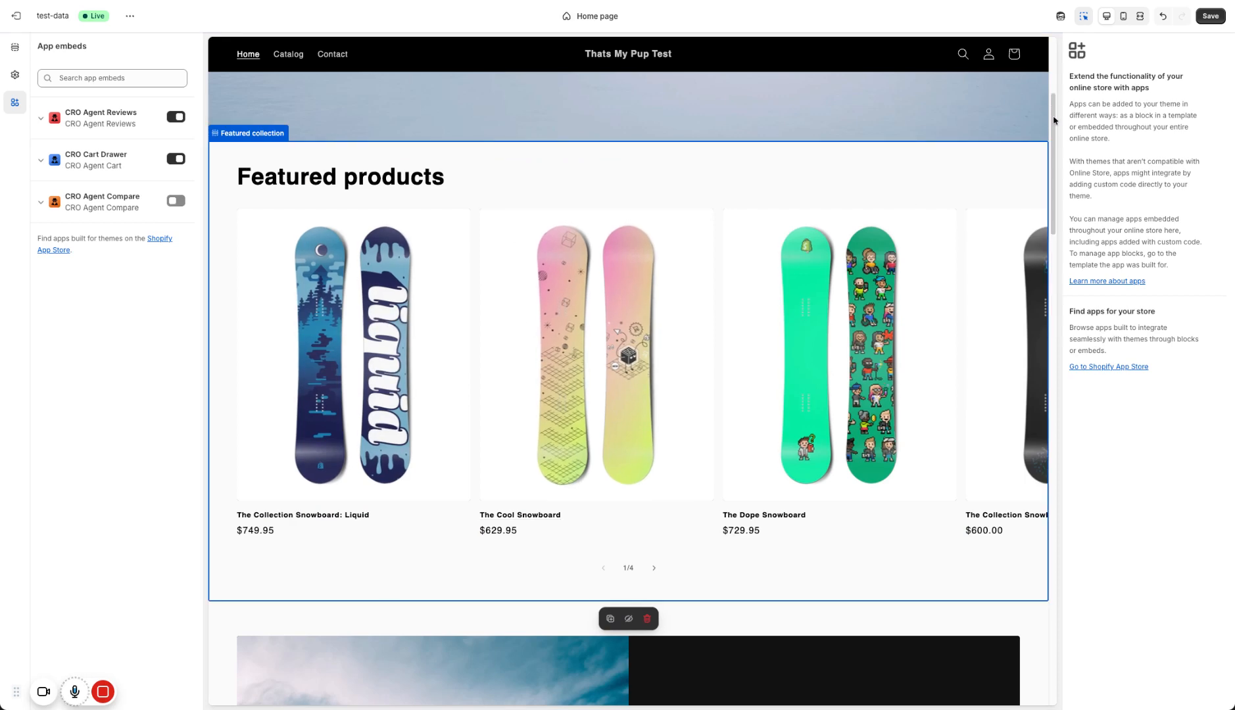
click(1211, 19)
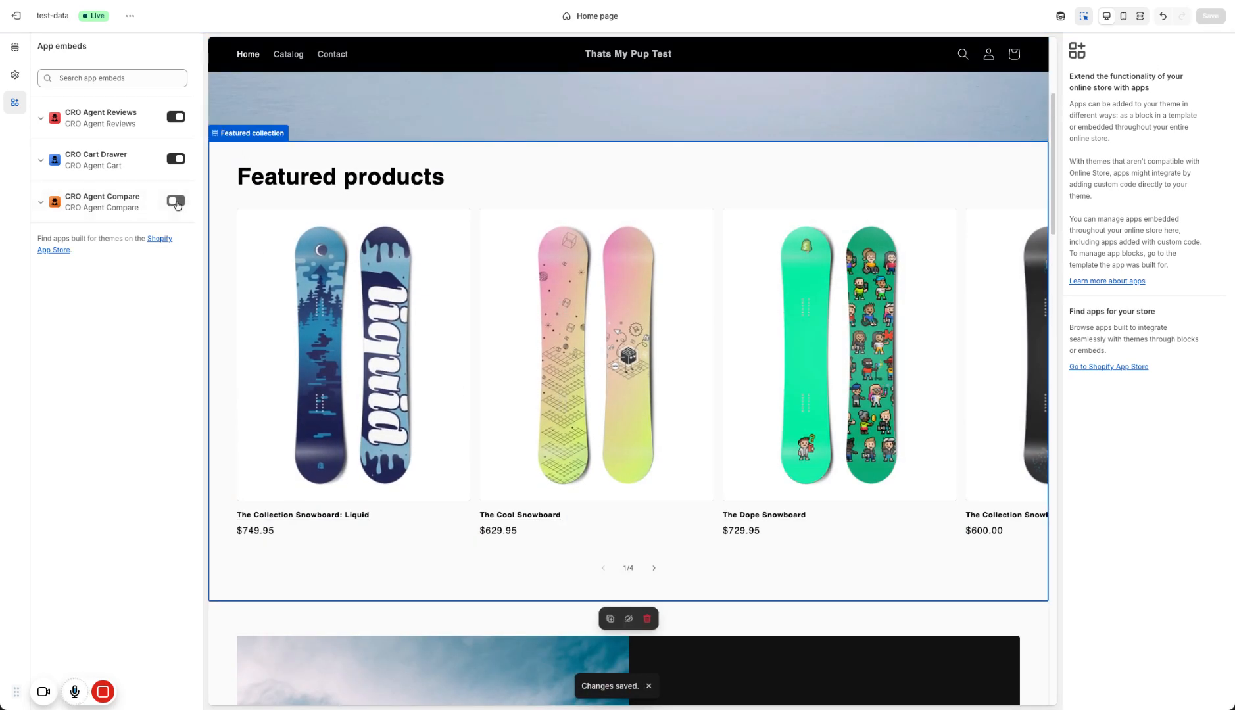
click(176, 201)
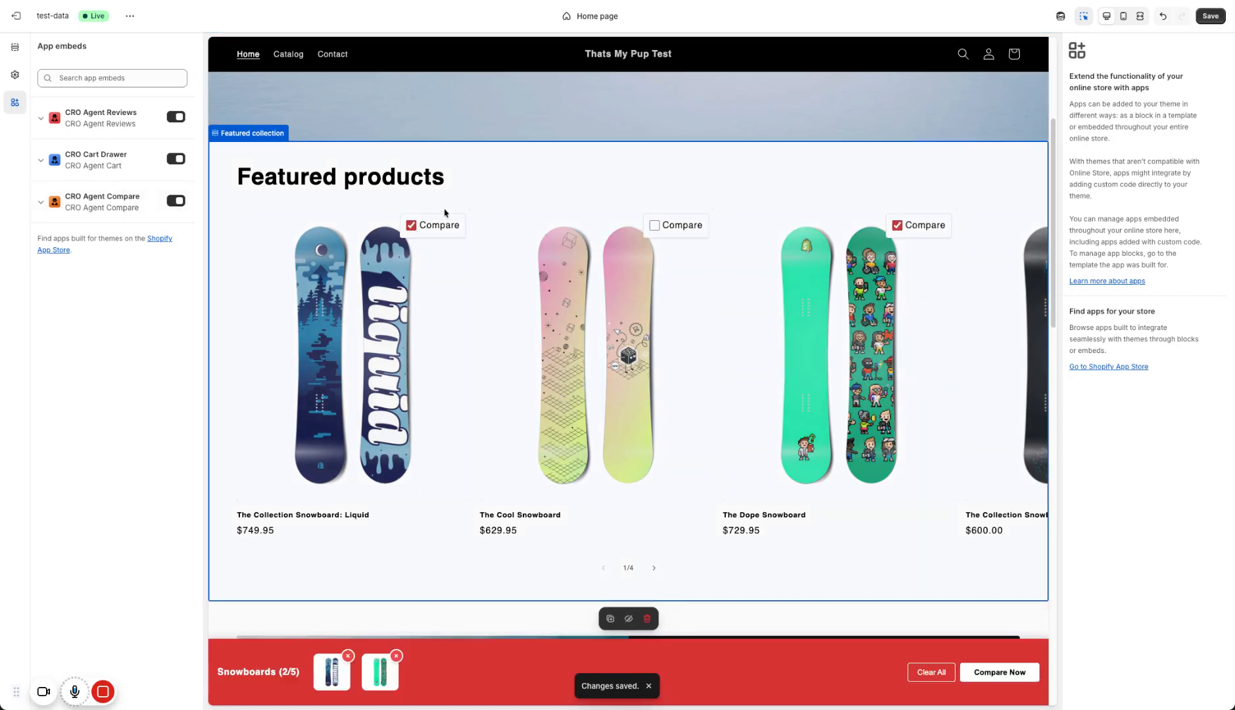
click(1218, 20)
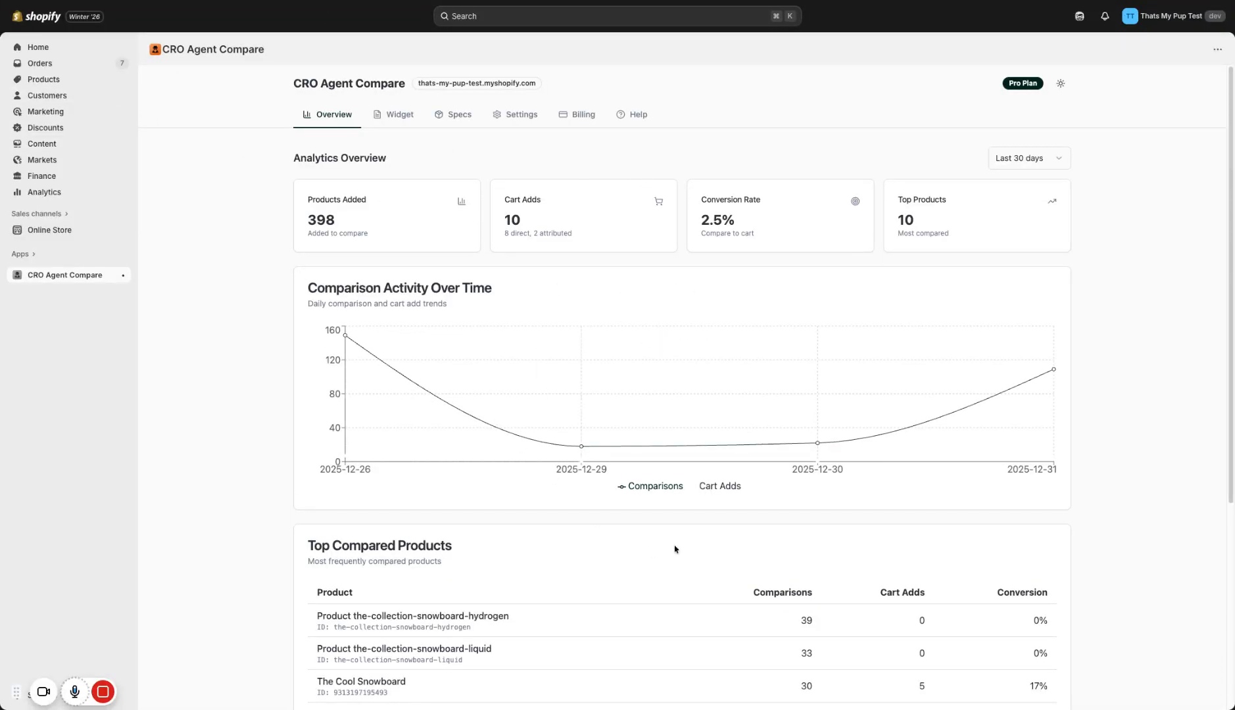
Examine the CRO Agent Compare analytics overview, the widget installation status and the product specification actions
scroll(724, 526, down, 5)
scroll(704, 535, up, 5)
click(396, 119)
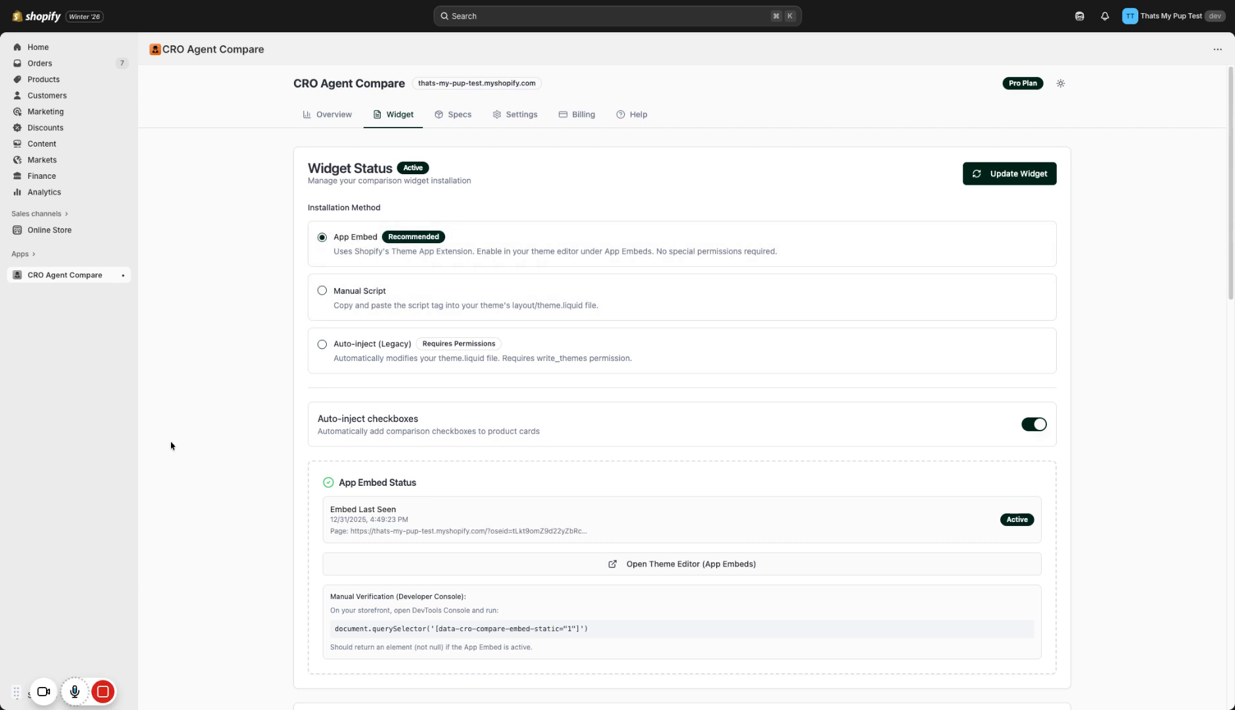
scroll(171, 446, down, 3)
scroll(187, 449, up, 3)
click(460, 116)
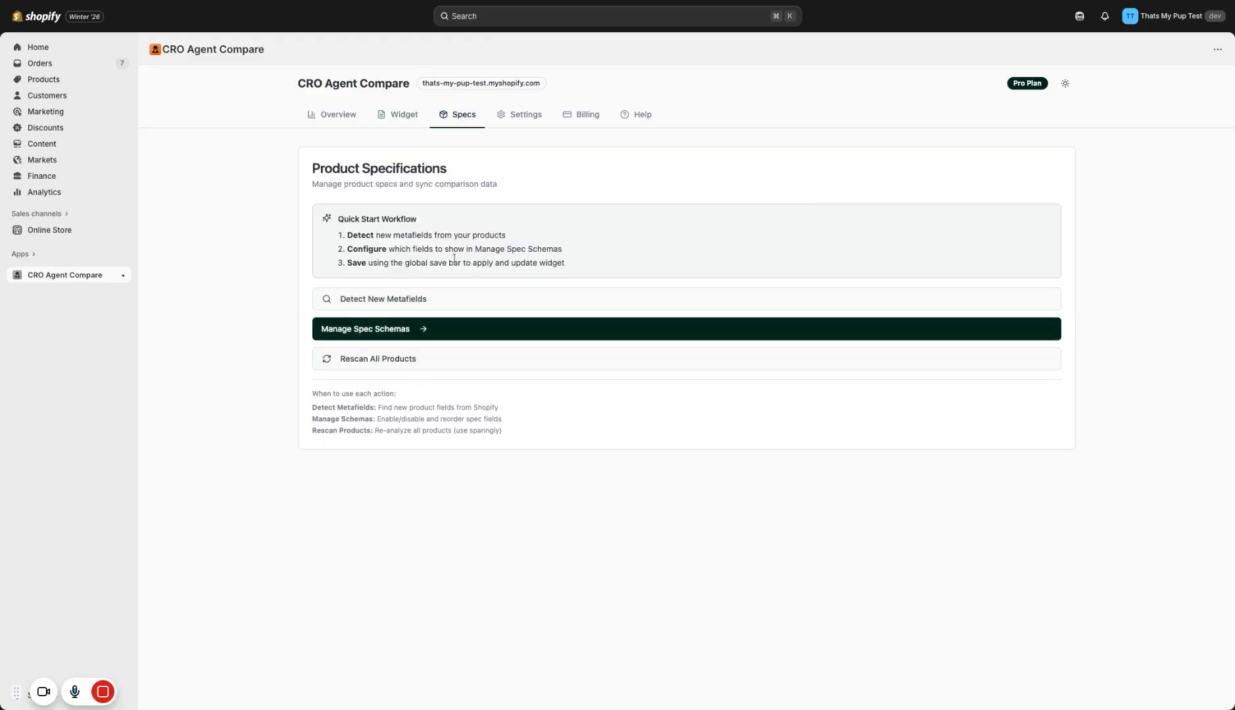
Examine the widget's display and visual style settings, along with the app's billing and help pages
click(510, 119)
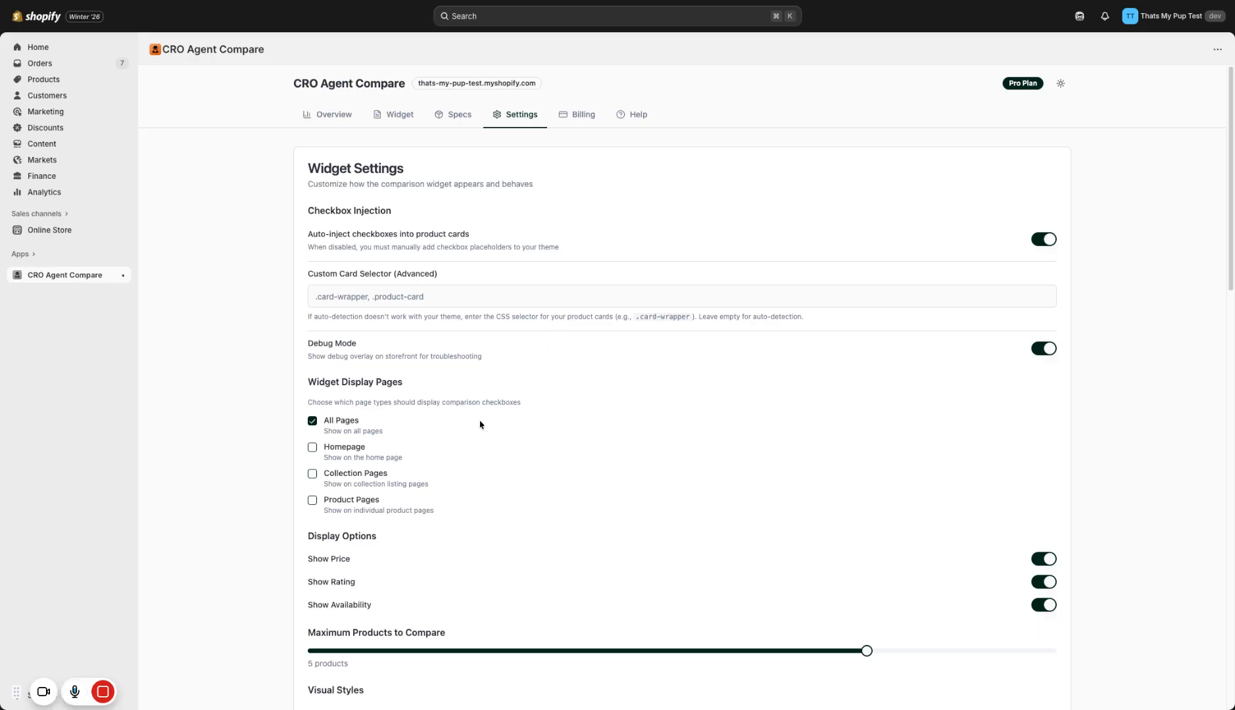
scroll(431, 419, down, 1)
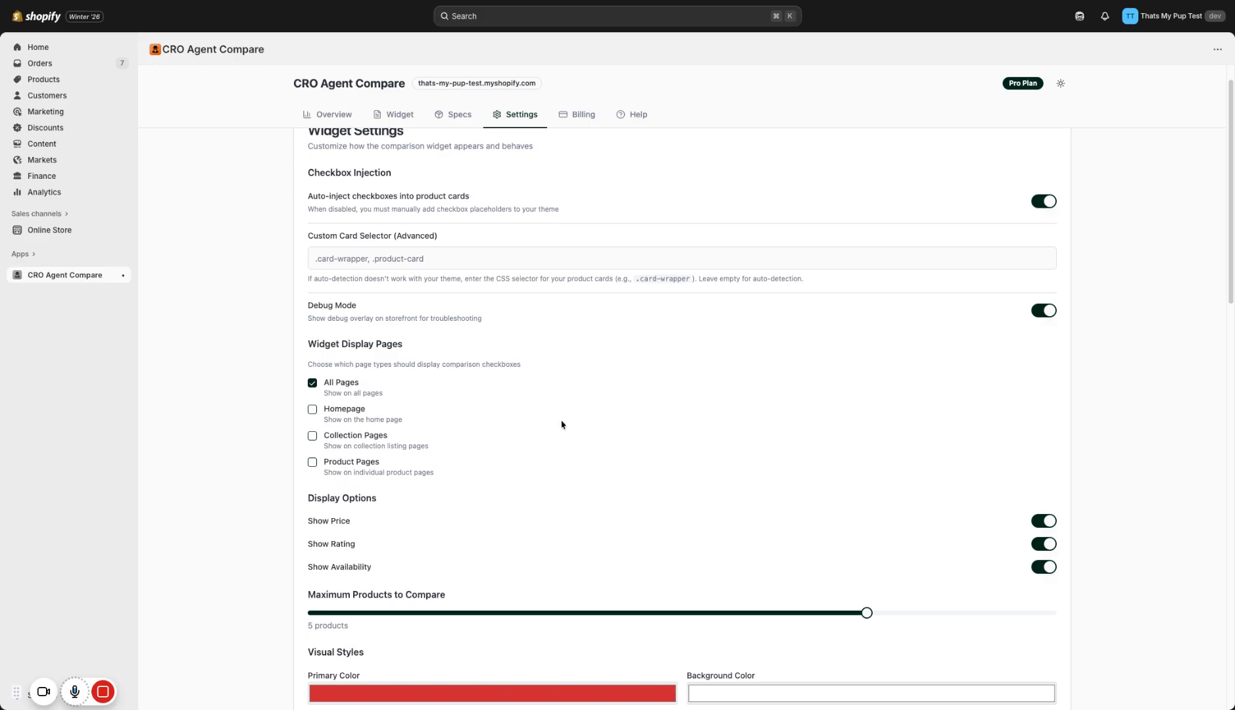
scroll(389, 421, down, 3)
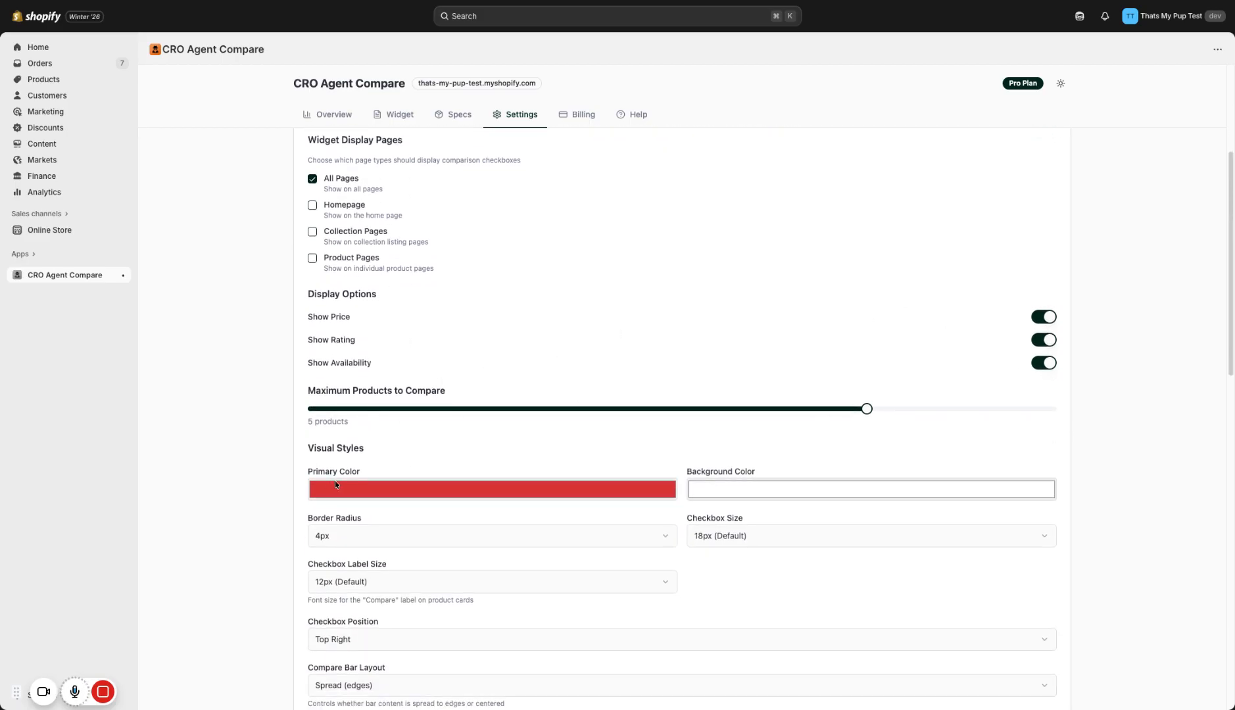
scroll(526, 342, down, 2)
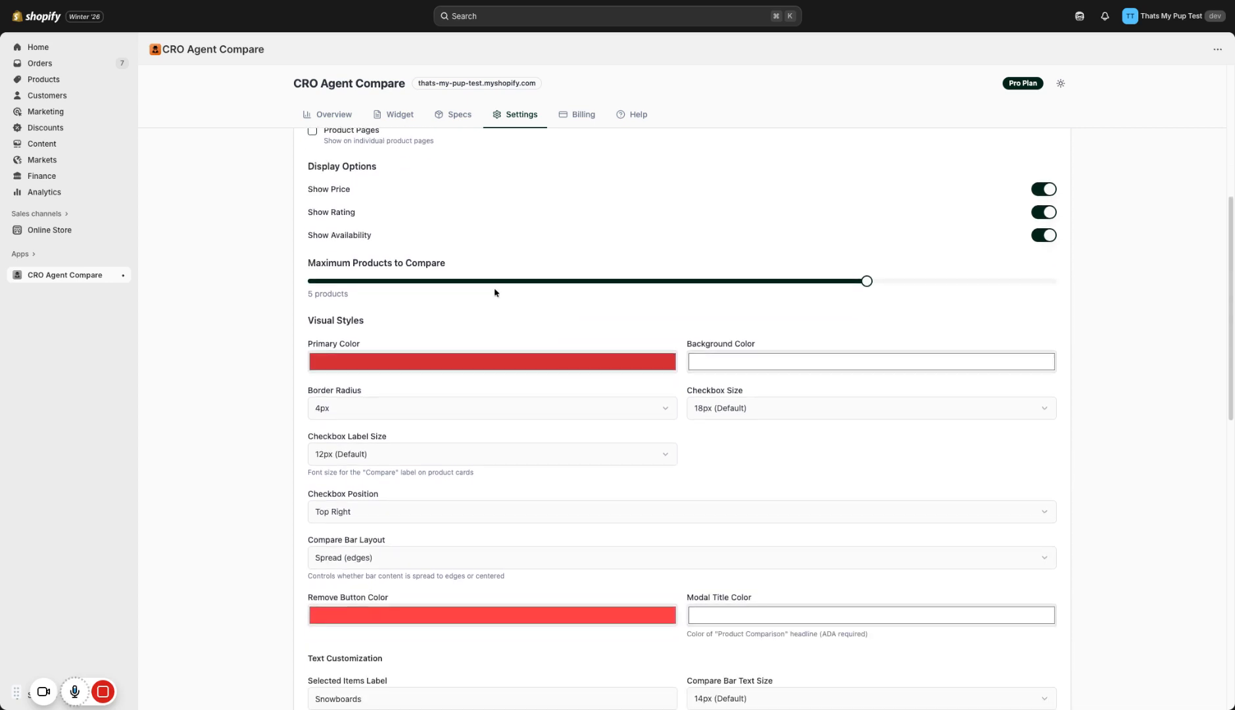
scroll(746, 441, up, 1)
scroll(535, 248, up, 4)
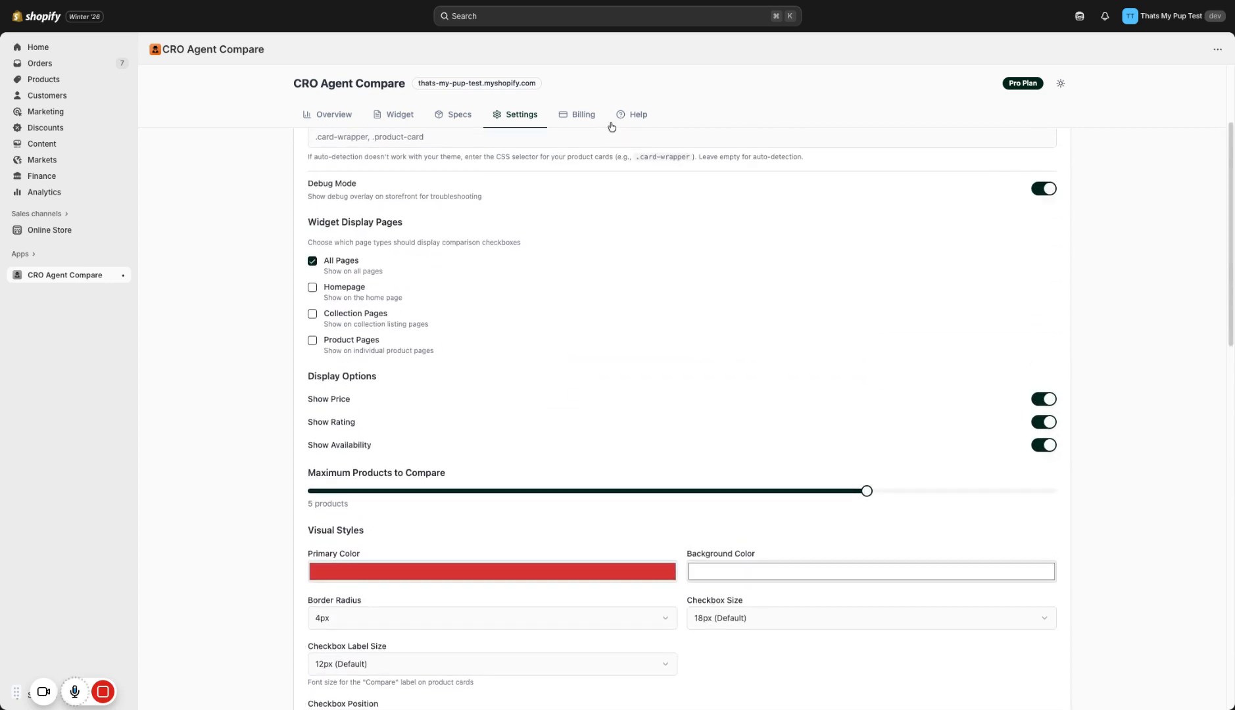
click(588, 115)
click(642, 116)
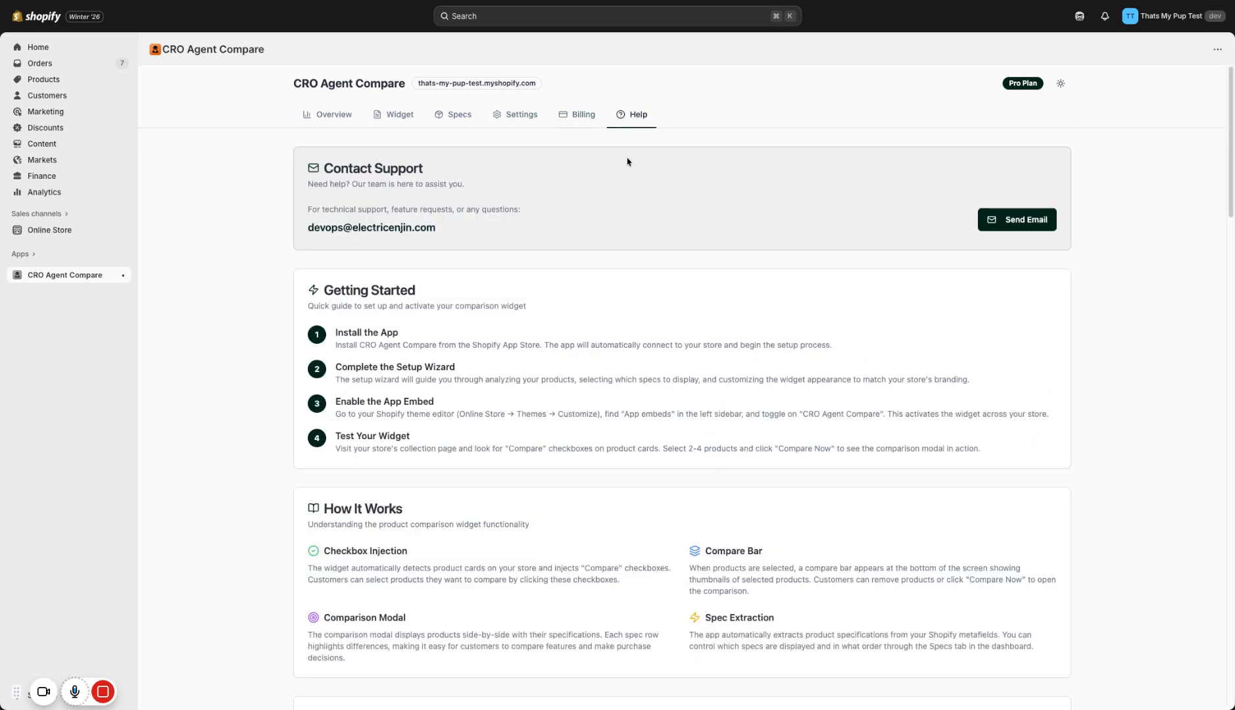
scroll(664, 389, down, 3)
scroll(670, 460, up, 3)
Open the spec schema manager and examine the product fields, metafields and fields without data
click(452, 117)
click(407, 334)
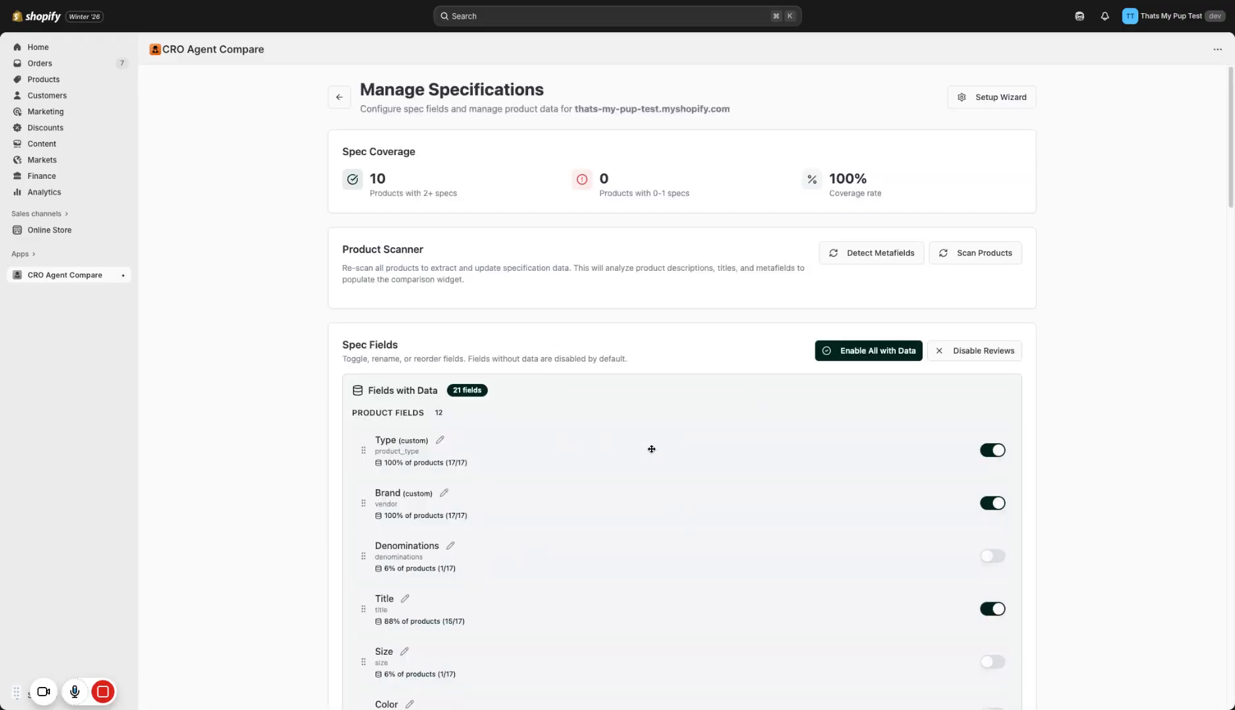
scroll(524, 472, down, 1)
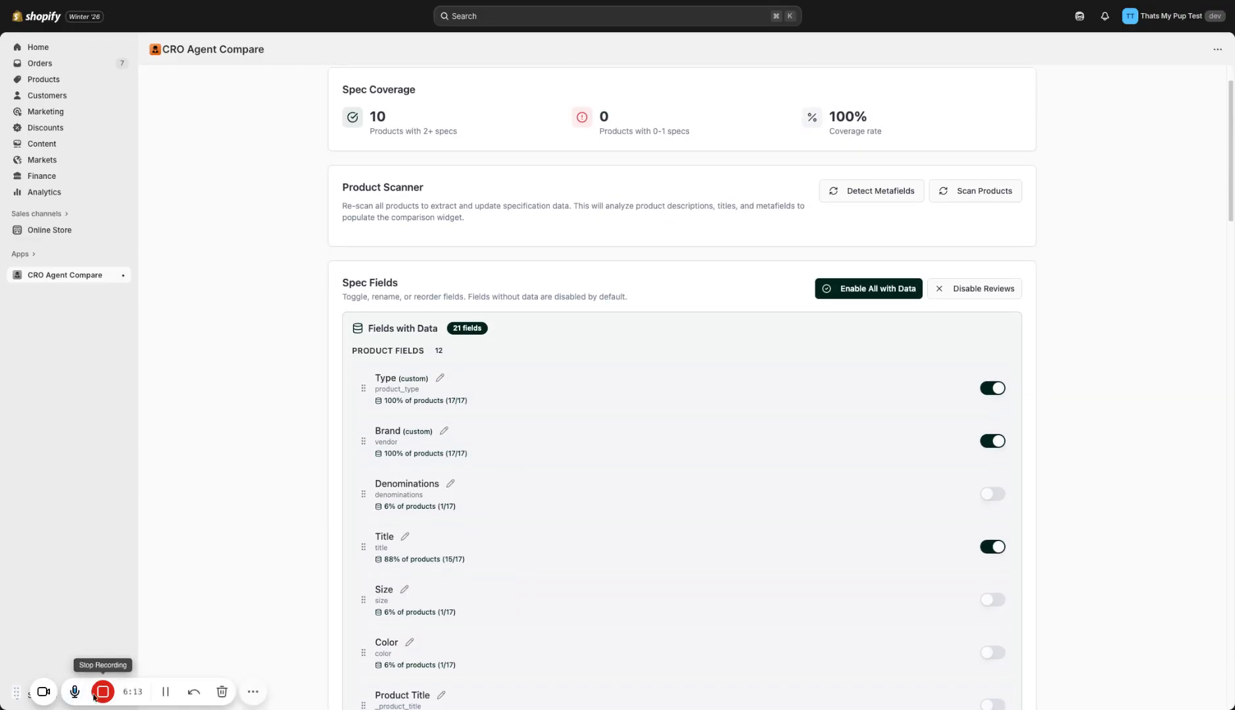
scroll(730, 464, down, 1)
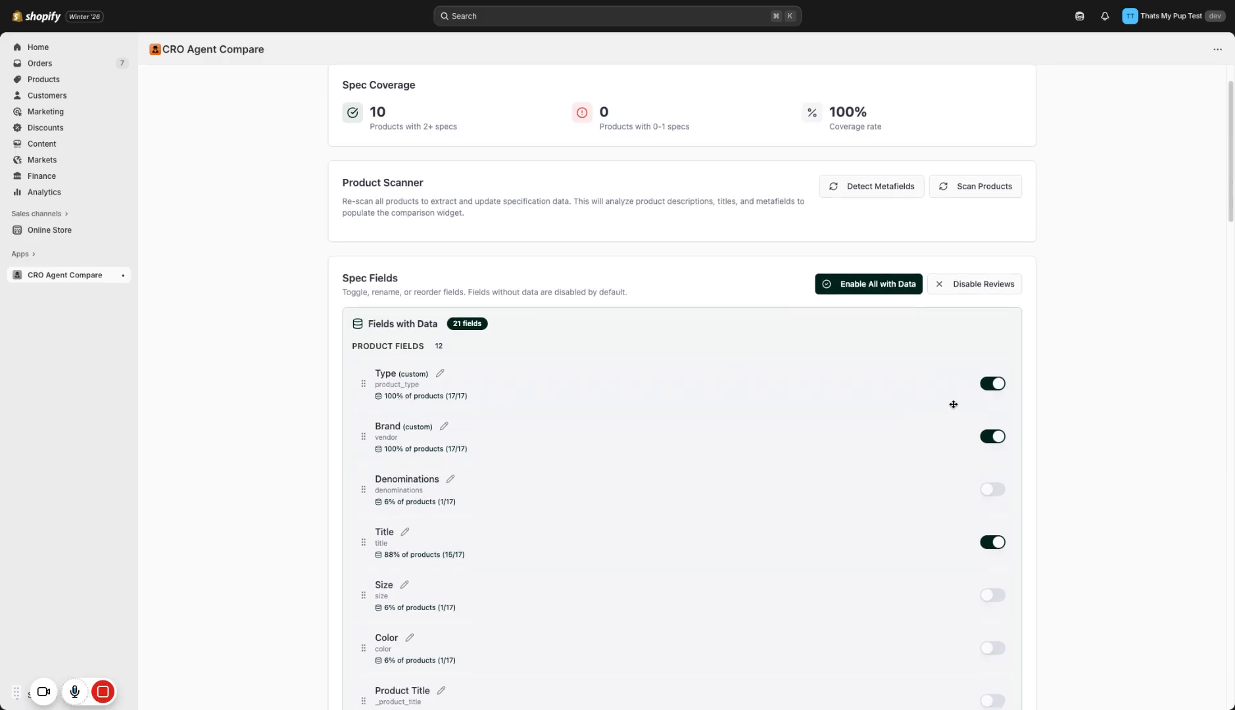
scroll(777, 504, down, 3)
scroll(959, 408, down, 1)
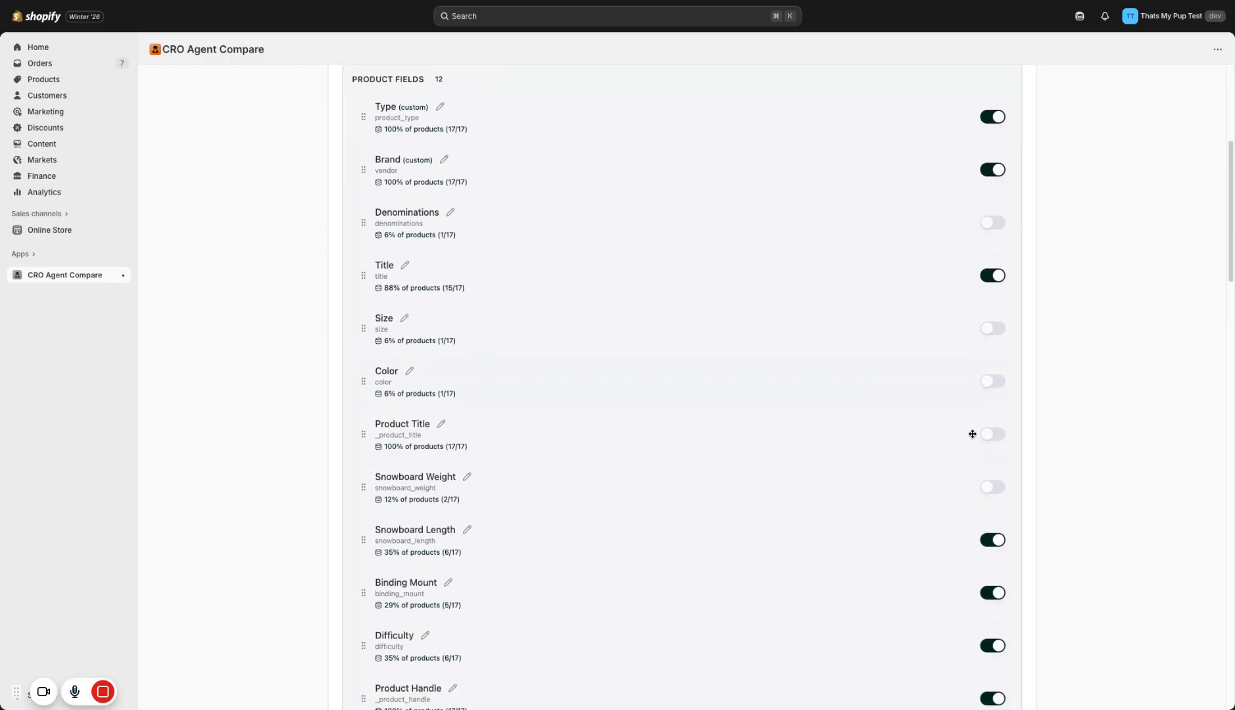
scroll(611, 375, up, 1)
scroll(569, 348, up, 4)
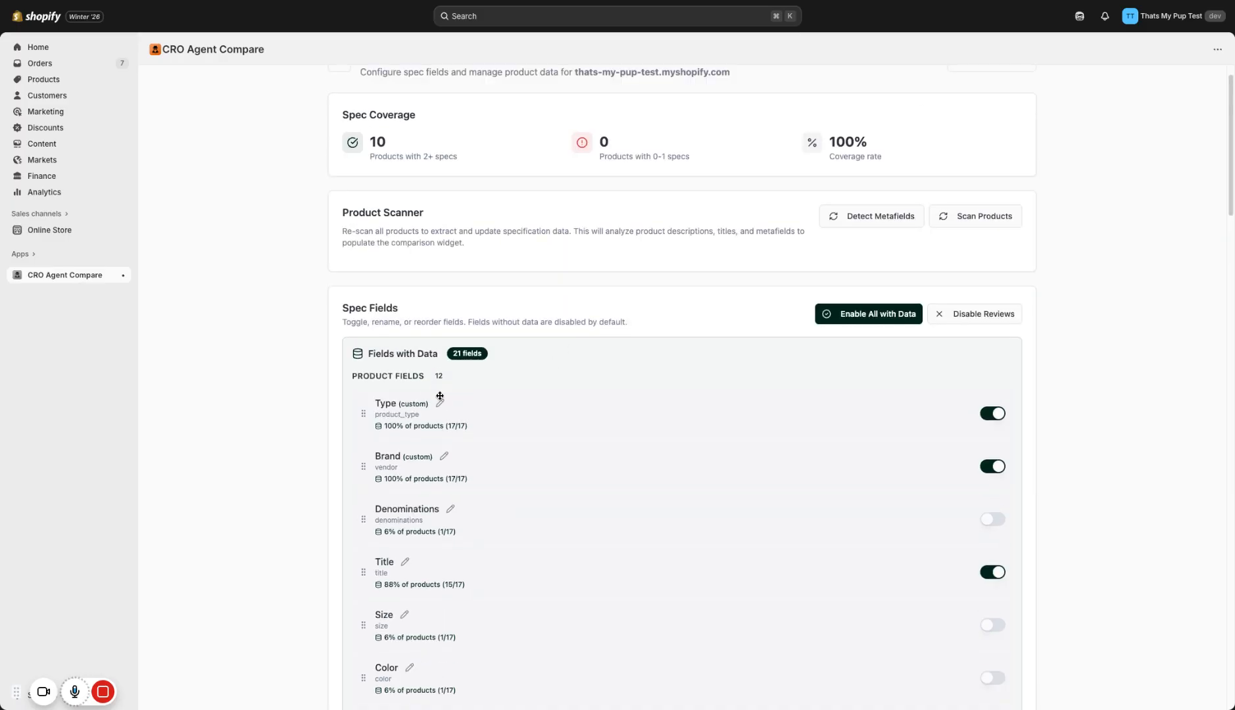
scroll(436, 394, down, 12)
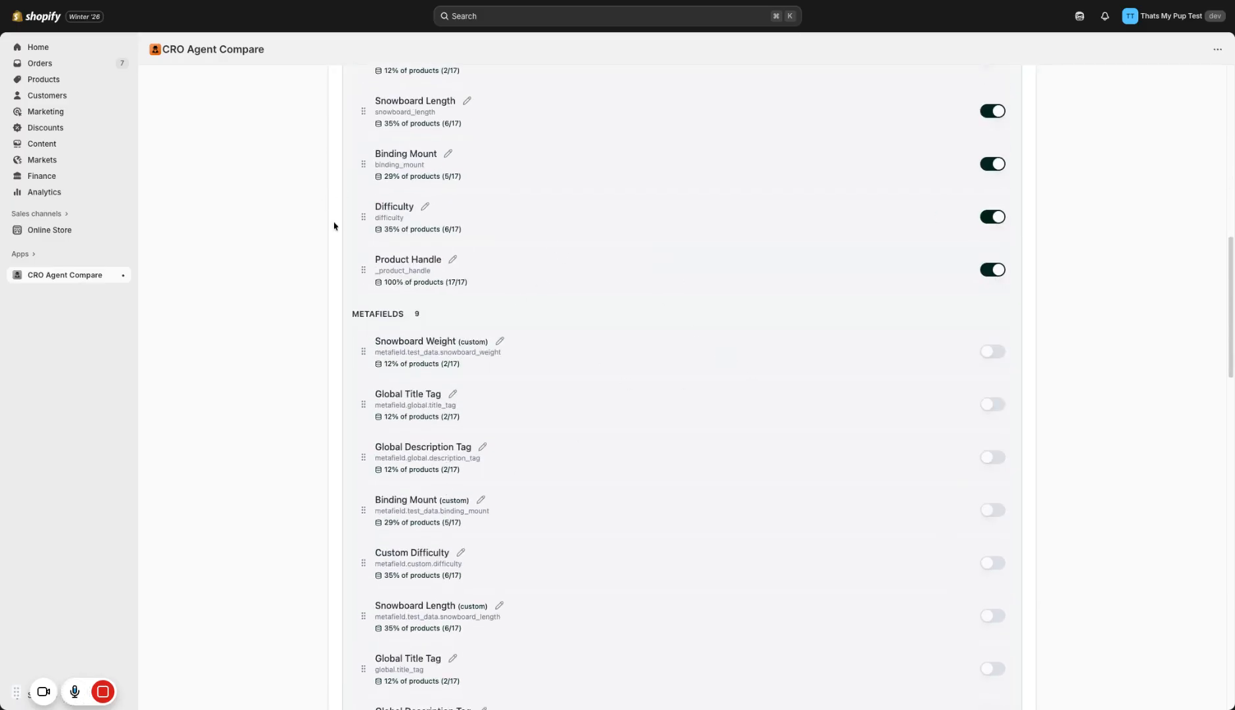
scroll(548, 316, down, 1)
scroll(576, 301, up, 1)
scroll(521, 408, down, 4)
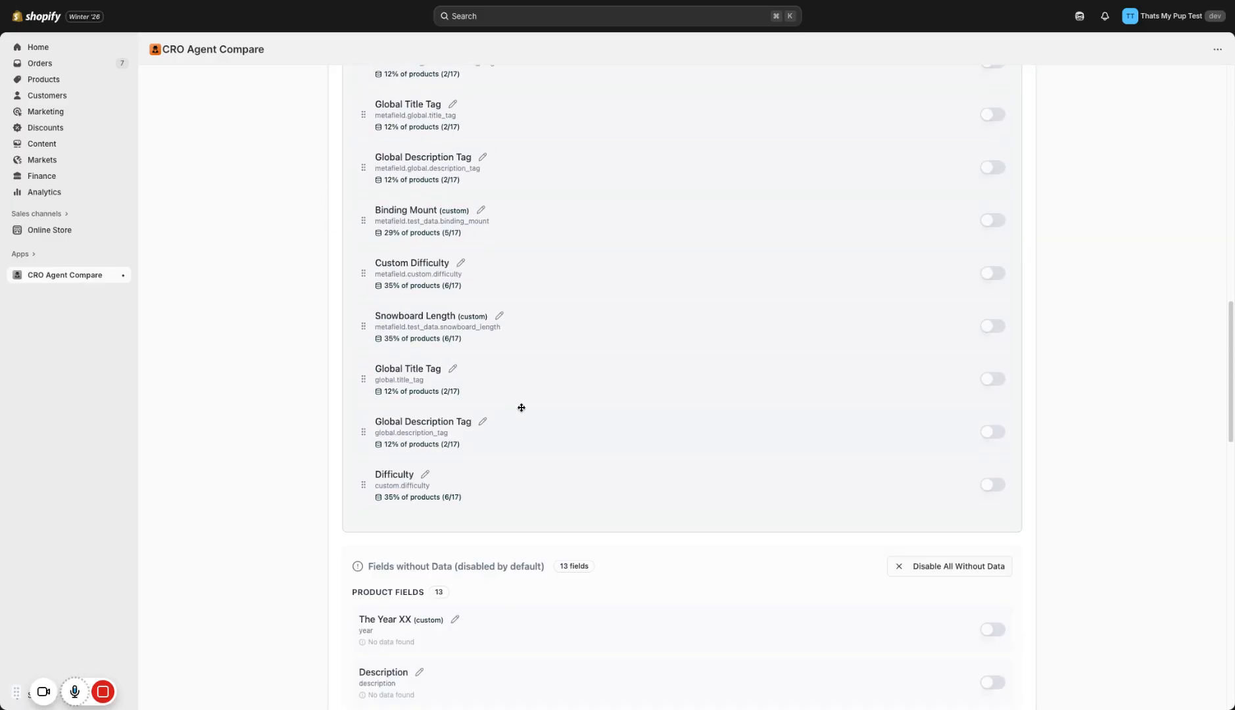
scroll(522, 408, down, 2)
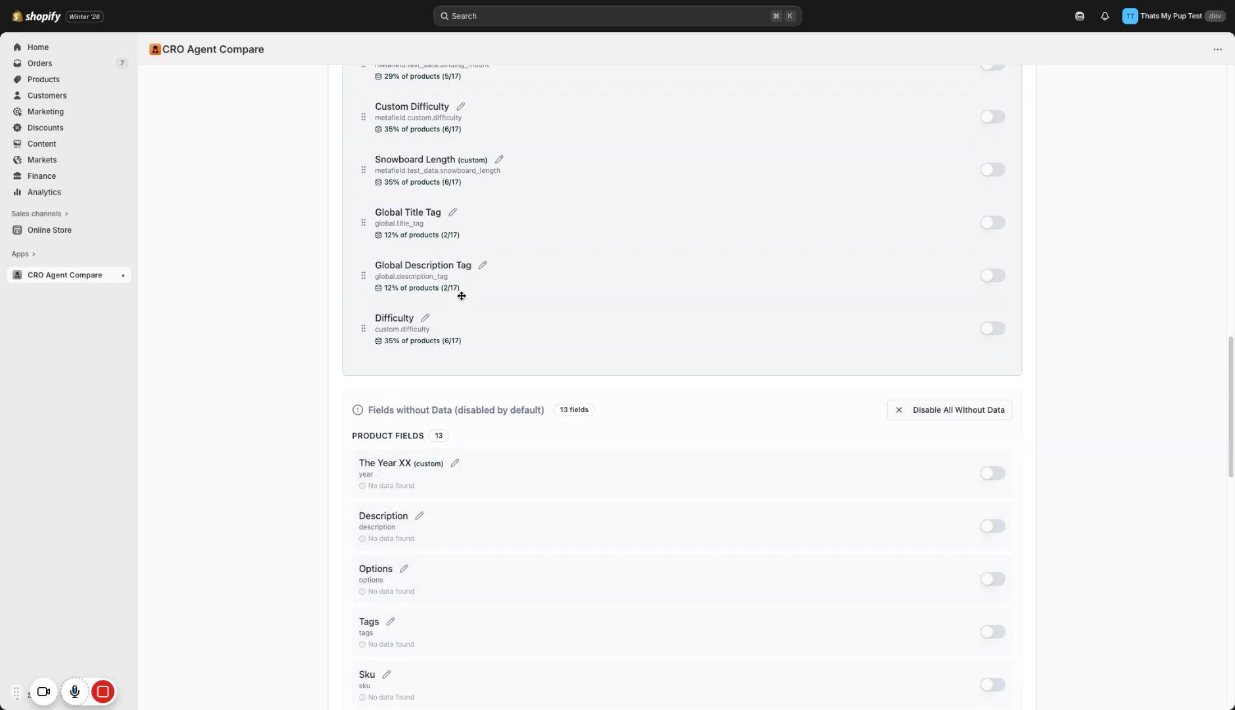
Enable the custom.difficulty metafield among the spec fields and save the change to the widget
scroll(664, 330, up, 7)
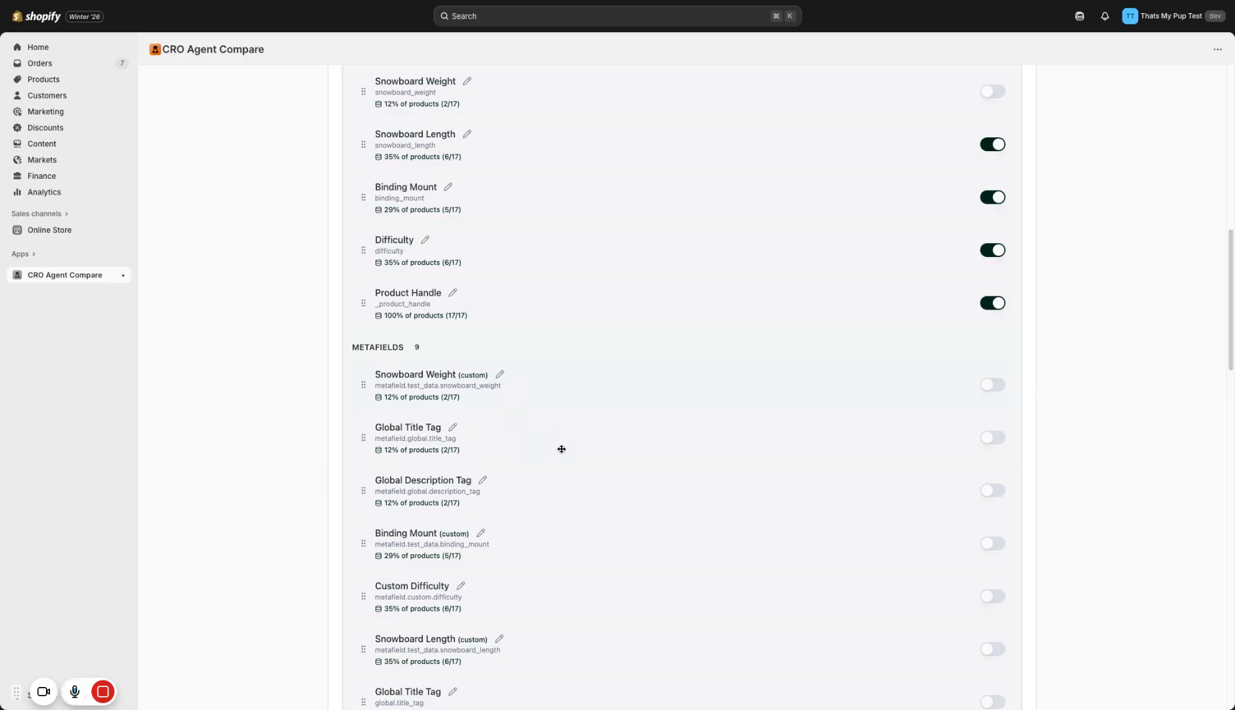
scroll(572, 529, down, 1)
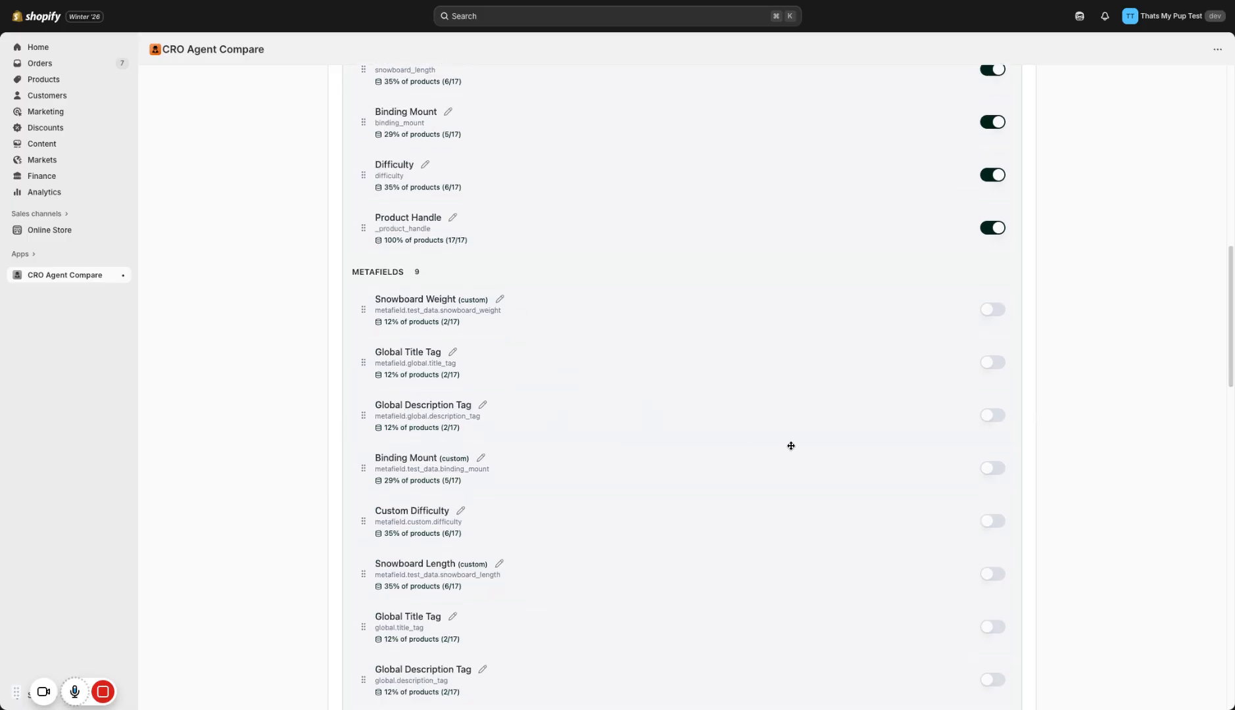
scroll(843, 494, down, 2)
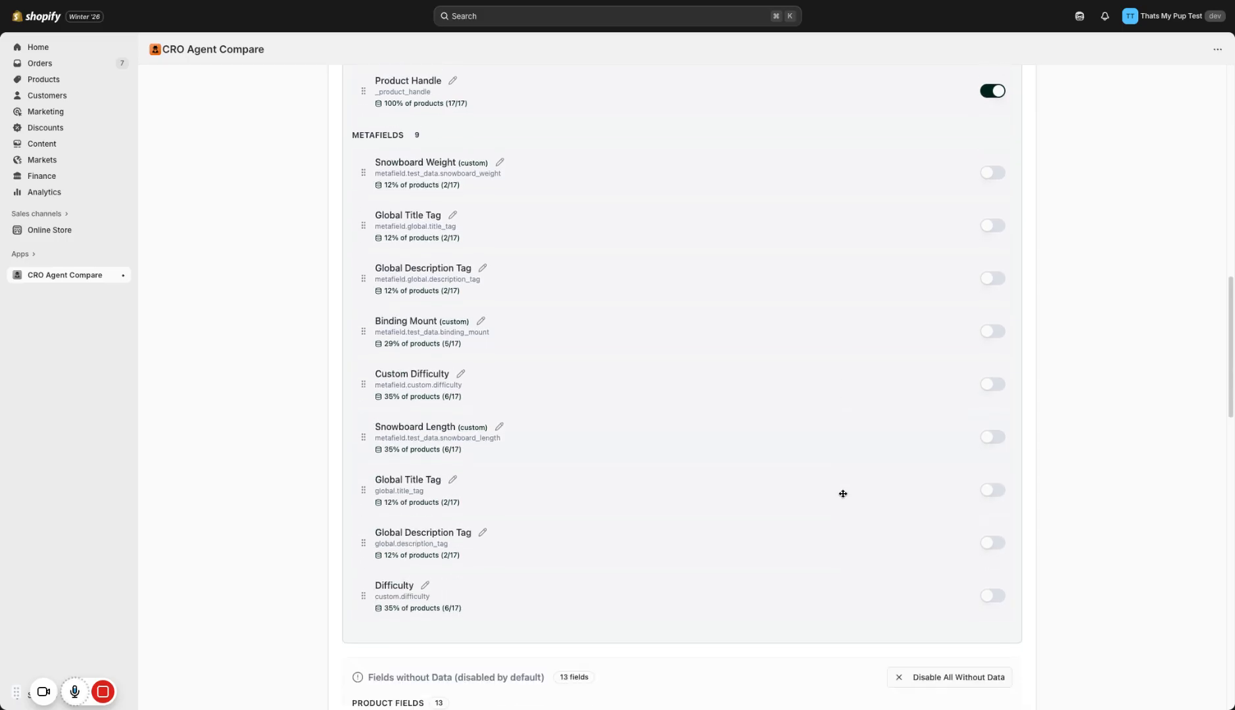
click(993, 596)
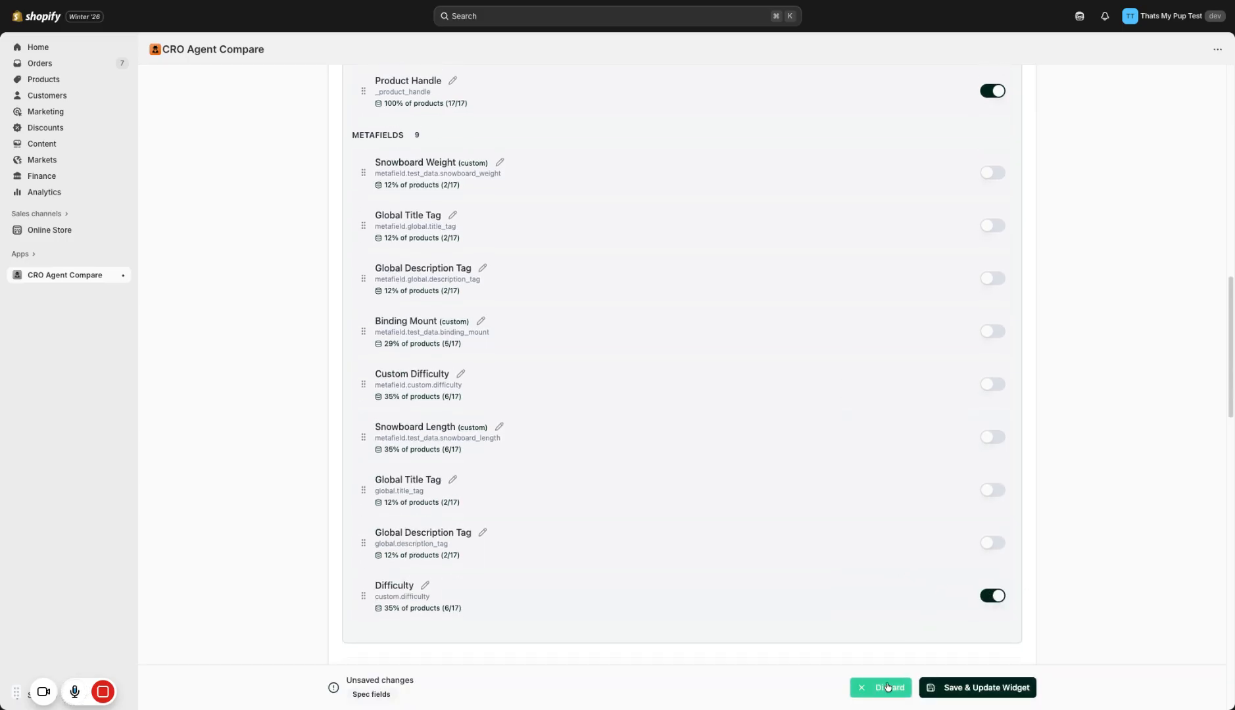
click(968, 689)
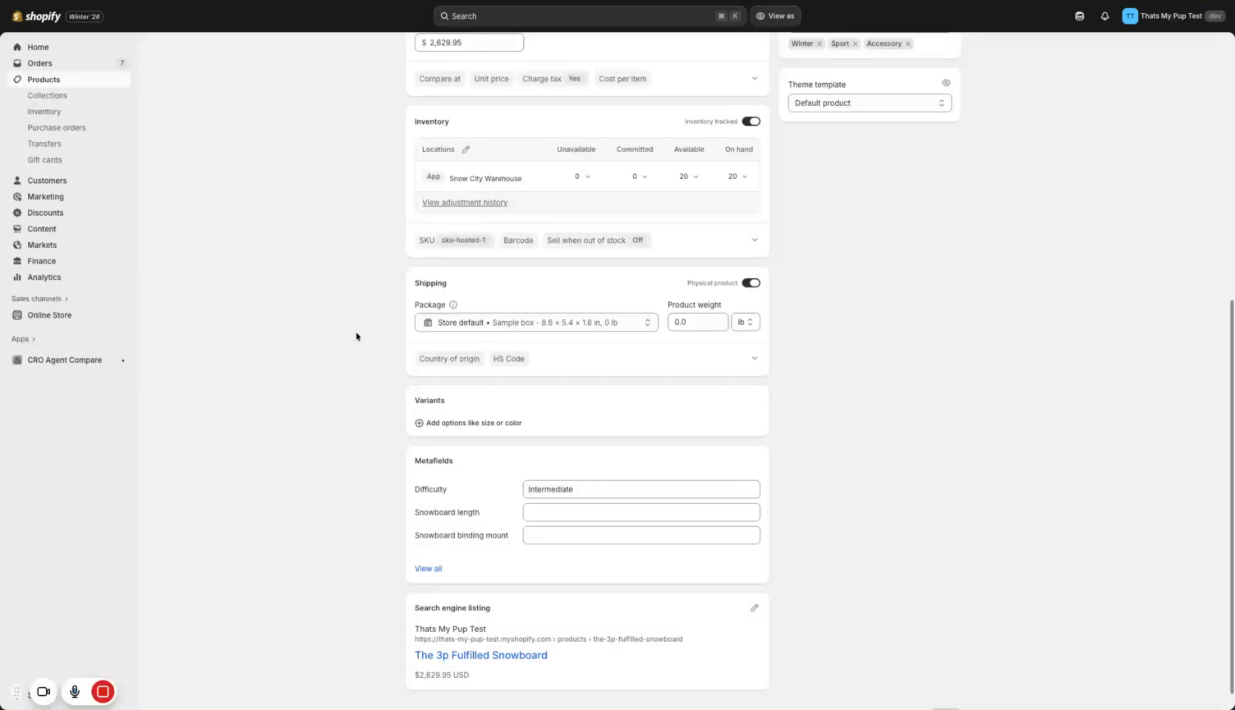
Examine the details of The 3p Fulfilled Snowboard product and its Difficulty metafield
scroll(356, 336, up, 7)
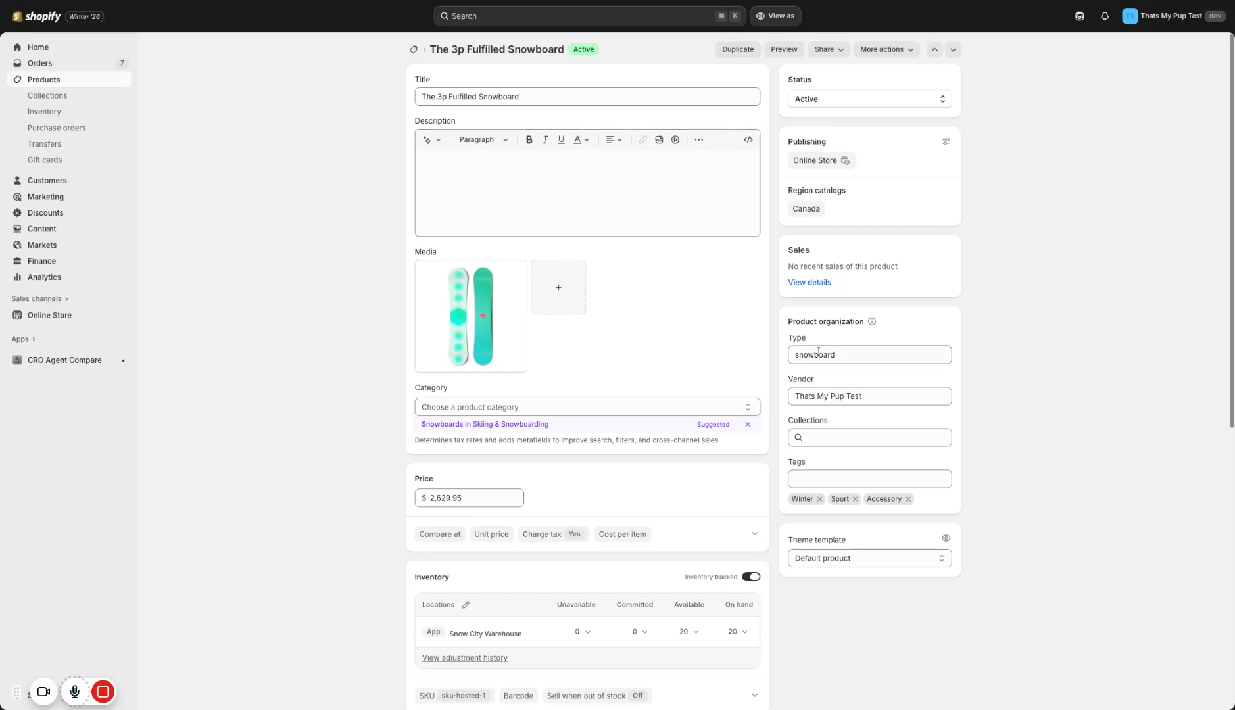
scroll(525, 218, down, 7)
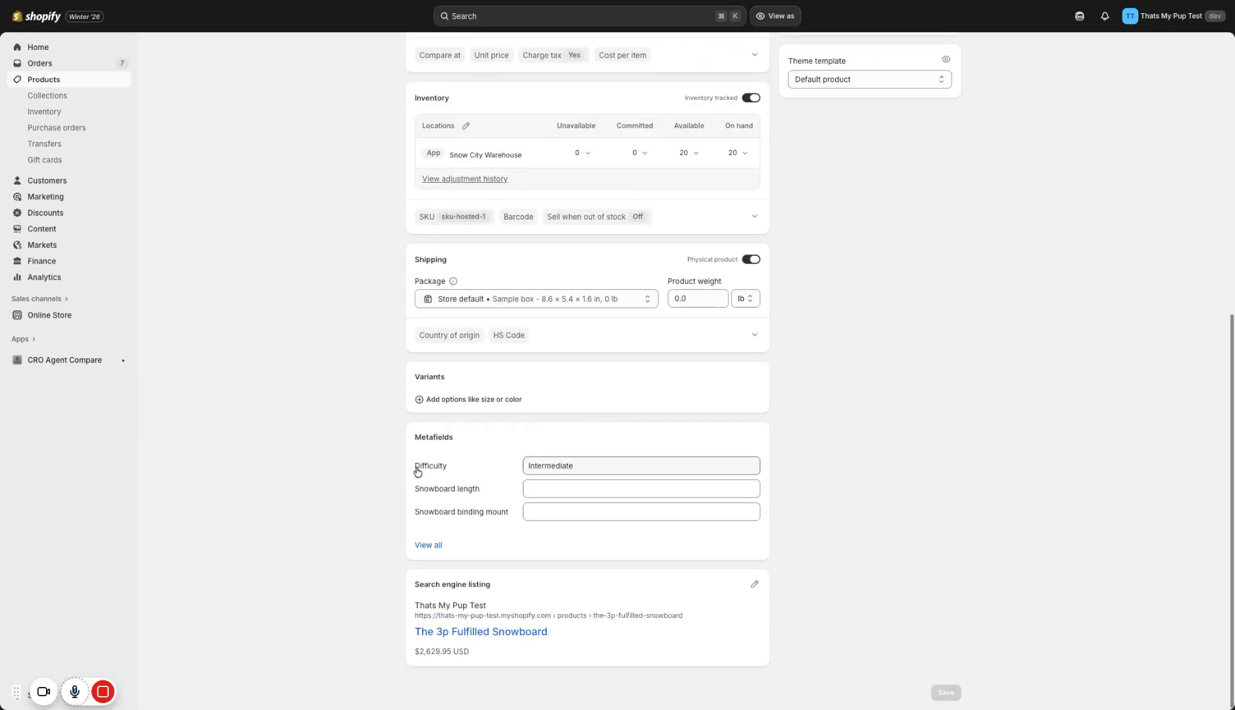
click(557, 466)
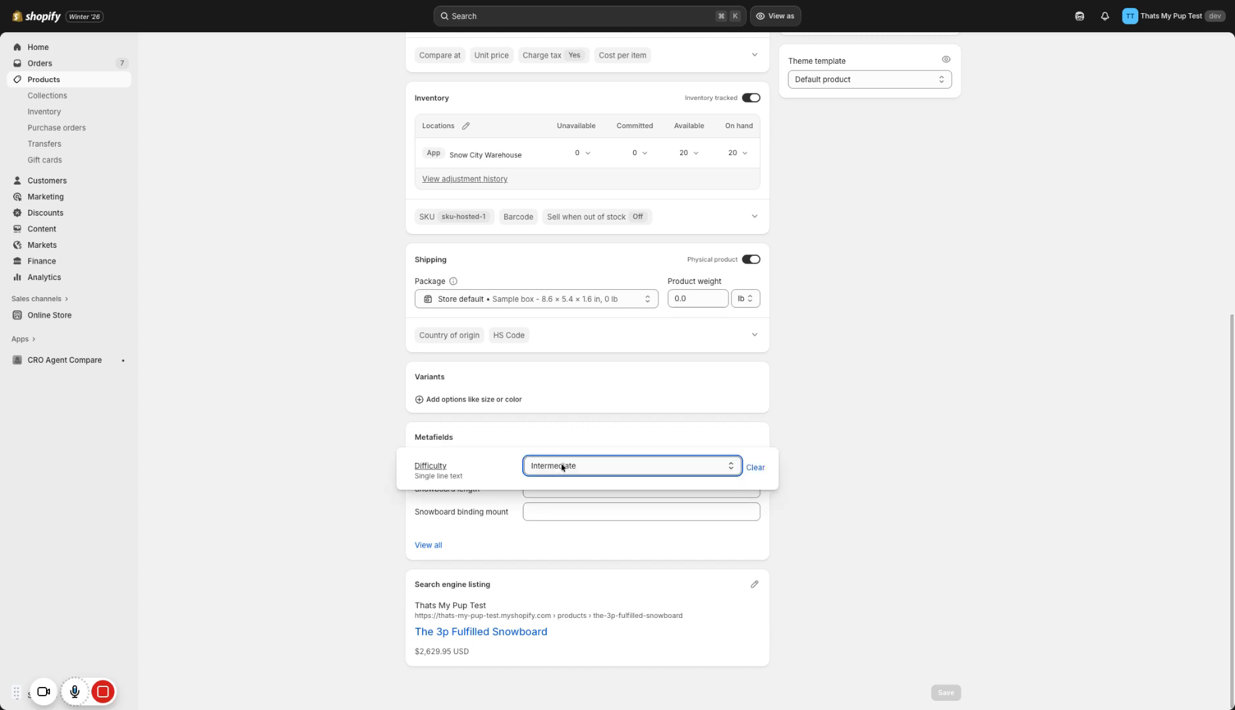
click(818, 472)
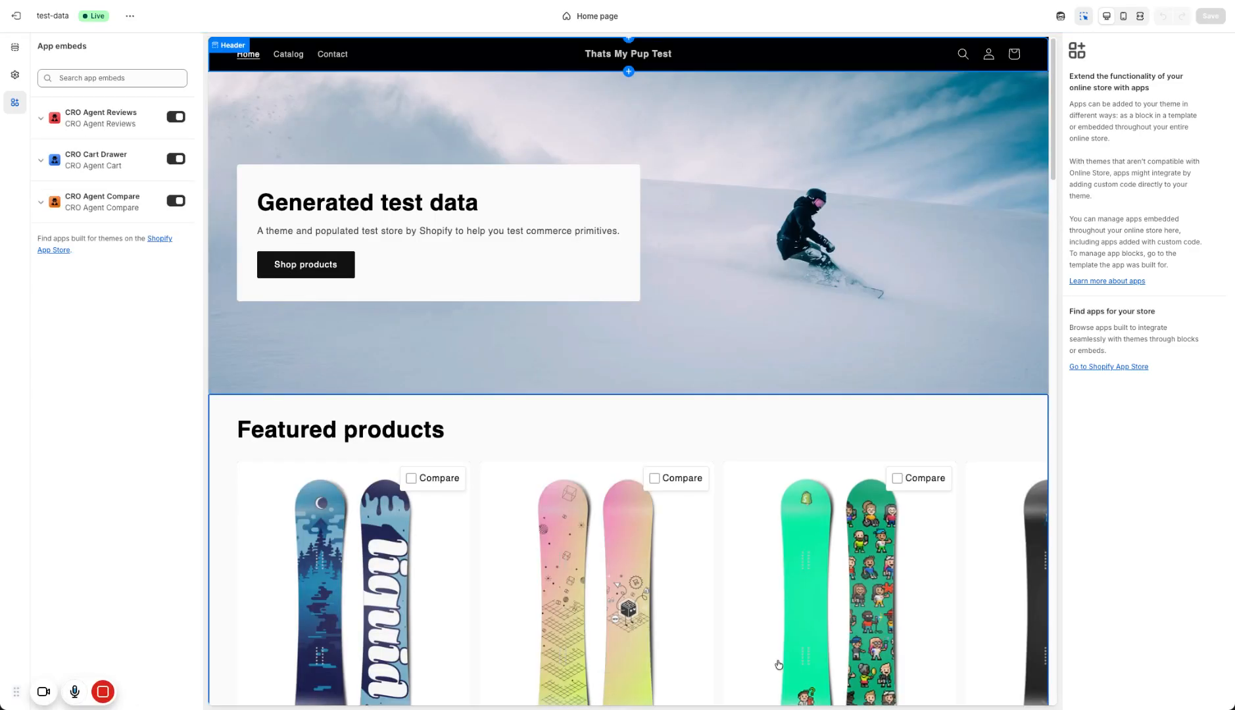
Browse the Featured products carousel in the theme's home page preview, checking the Compare checkboxes on the products
scroll(789, 493, down, 5)
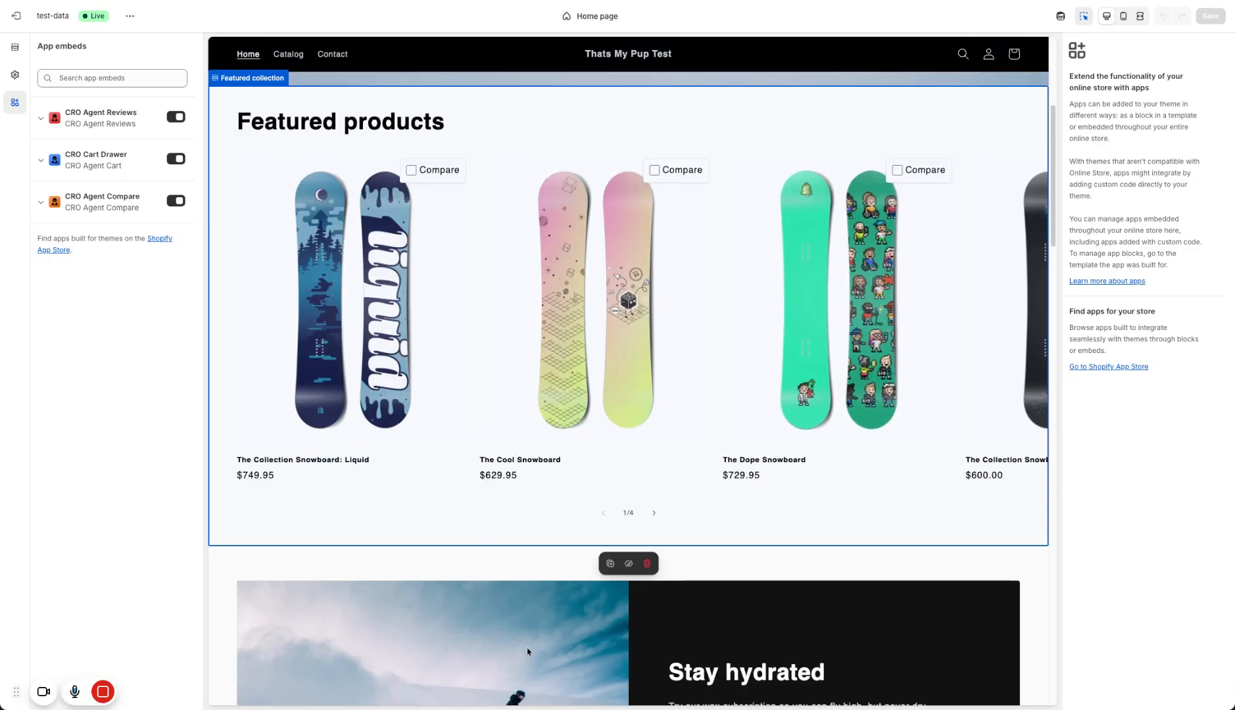
click(654, 514)
click(654, 514)
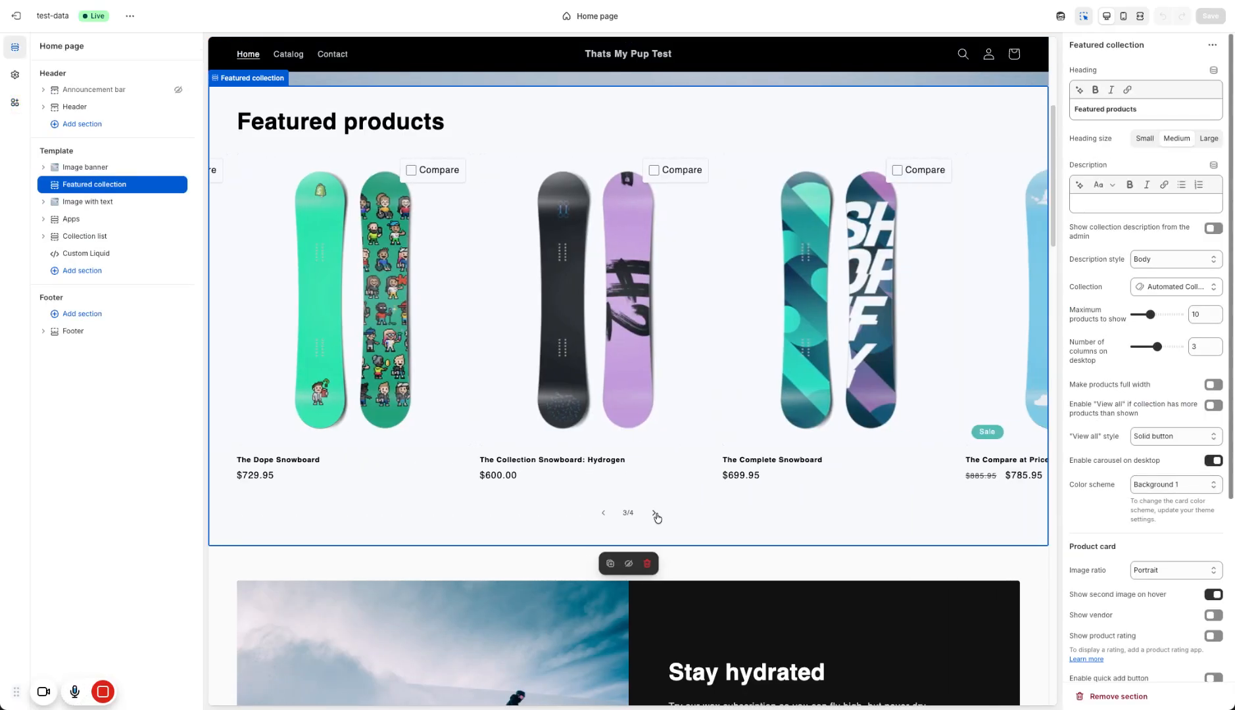
scroll(569, 286, up, 5)
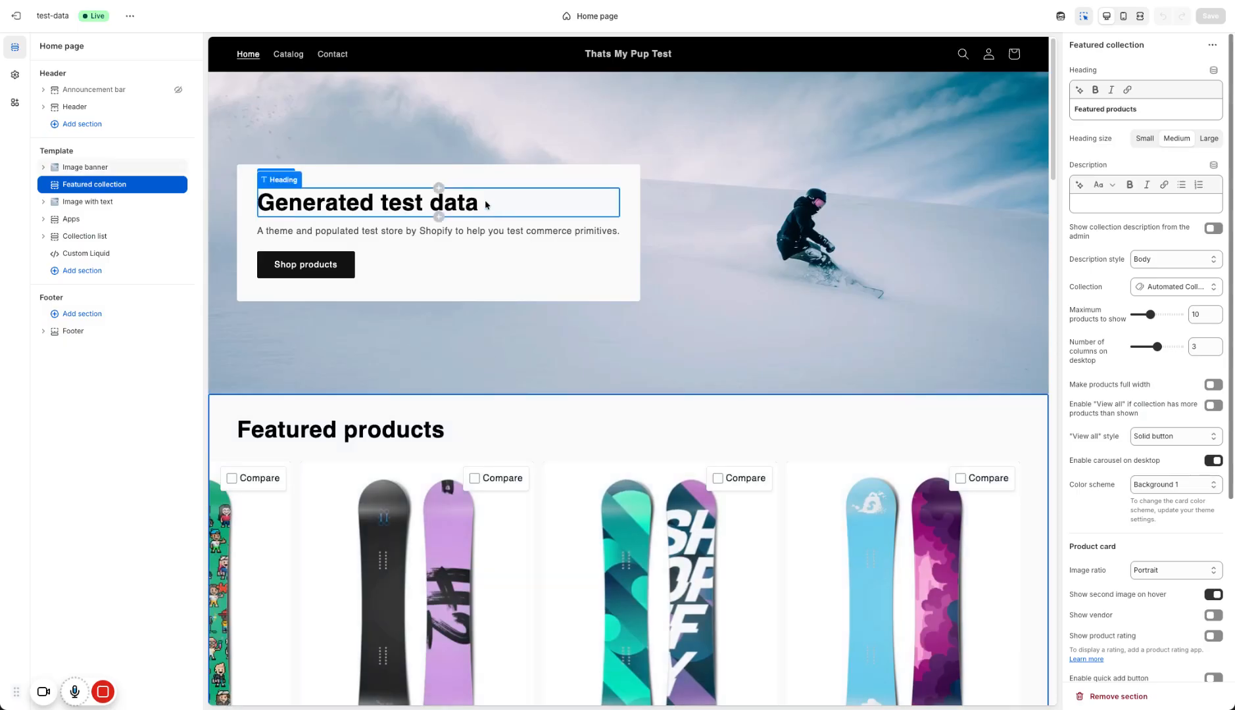
In the storefront catalog, mark The 3p Fulfilled Snowboard and The Collection Snowboard Oxygen, Liquid and Hydrogen for comparison
click(289, 58)
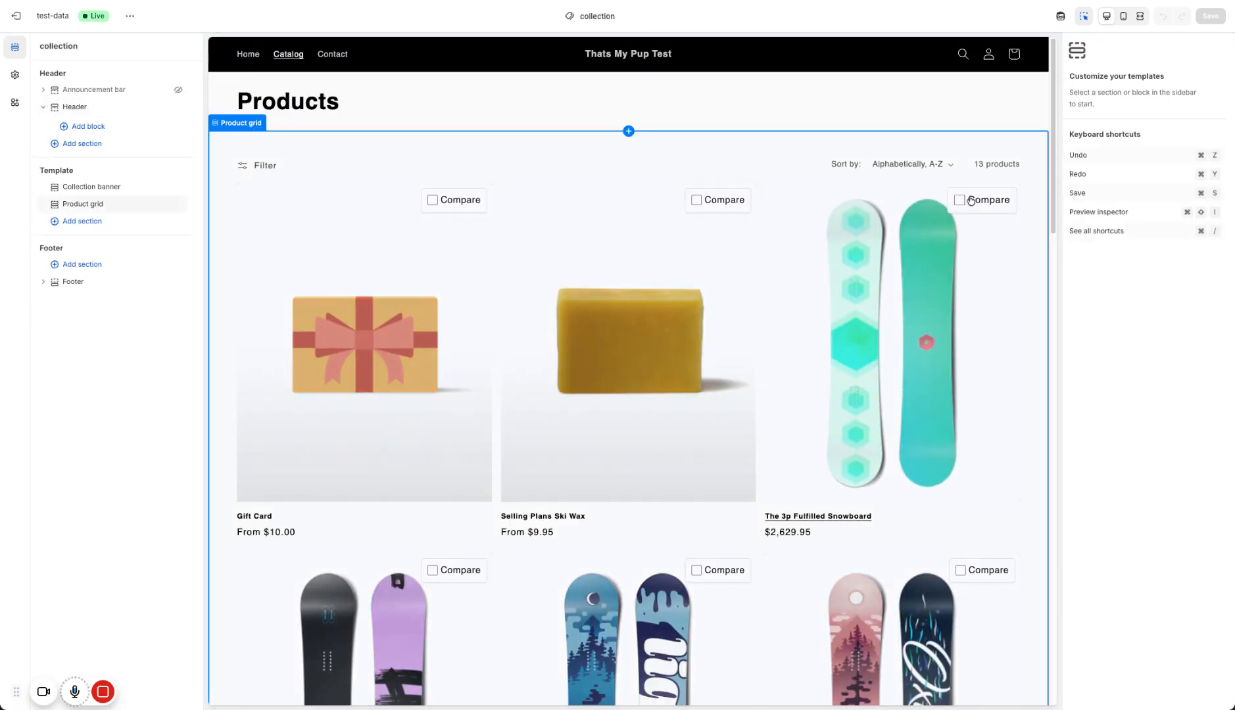
click(961, 200)
scroll(970, 366, down, 3)
click(974, 385)
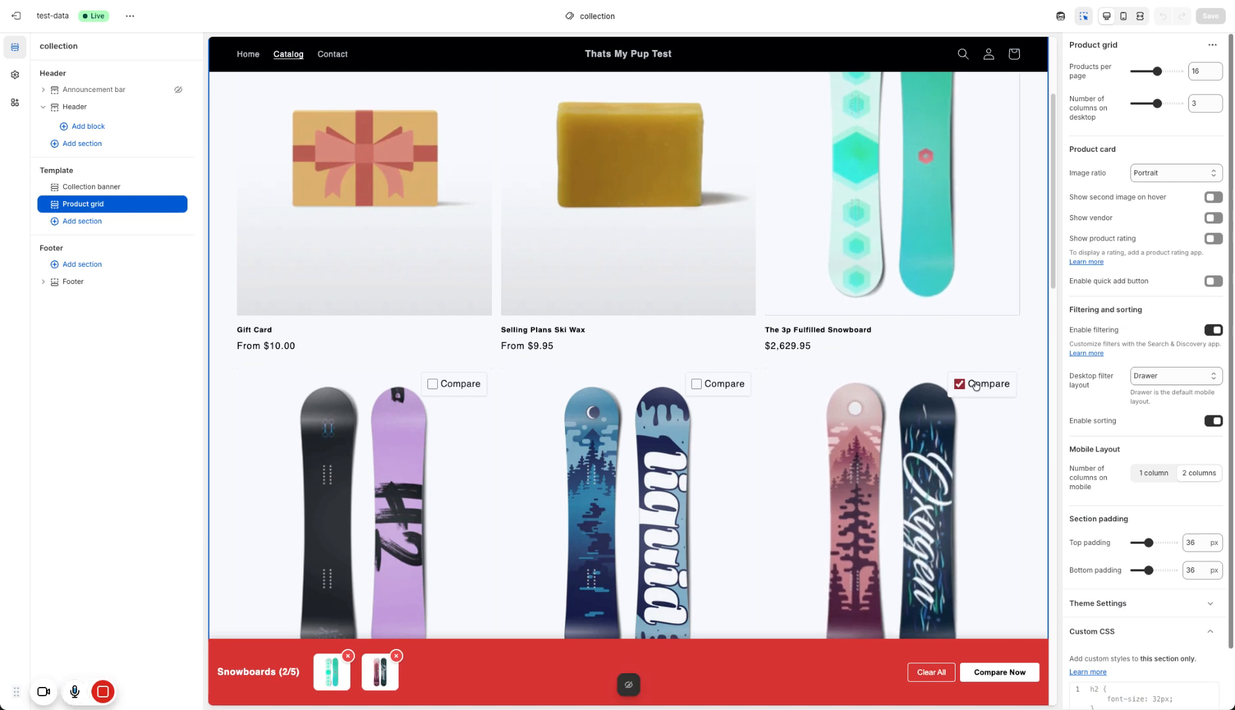
click(736, 385)
click(460, 385)
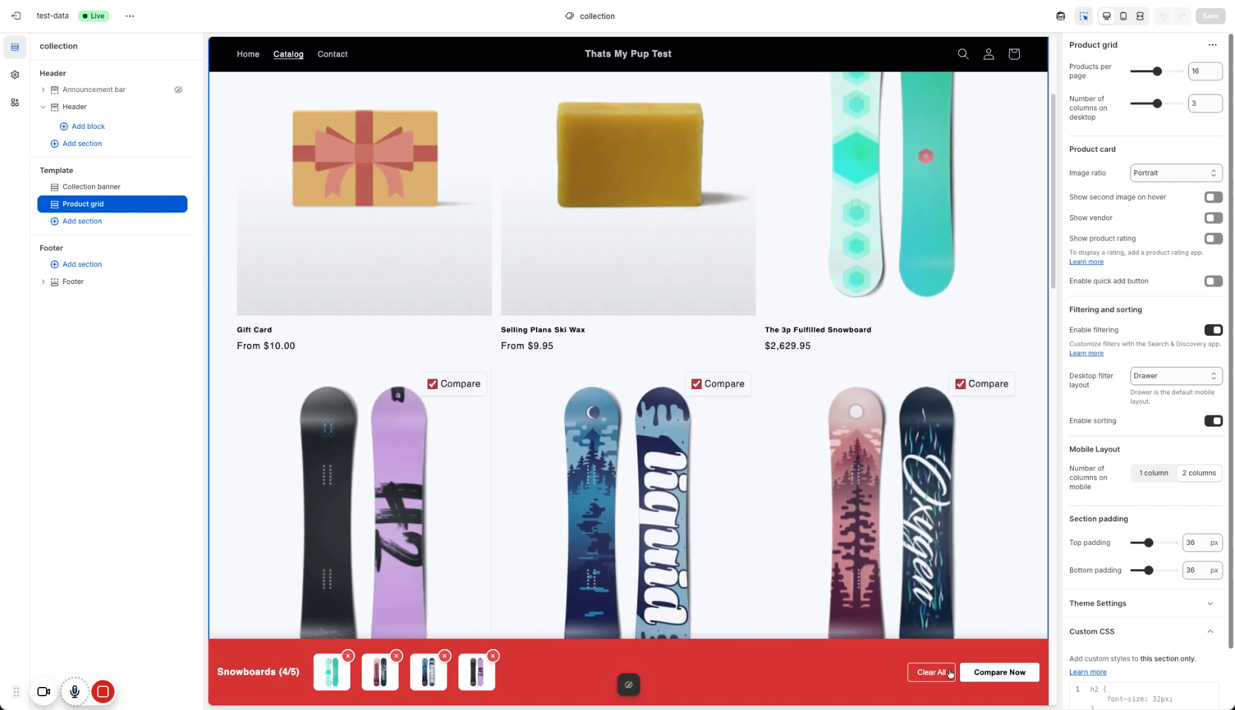
Open the comparison of the selected snowboards, examine the added Difficulty row and close the comparison
click(996, 677)
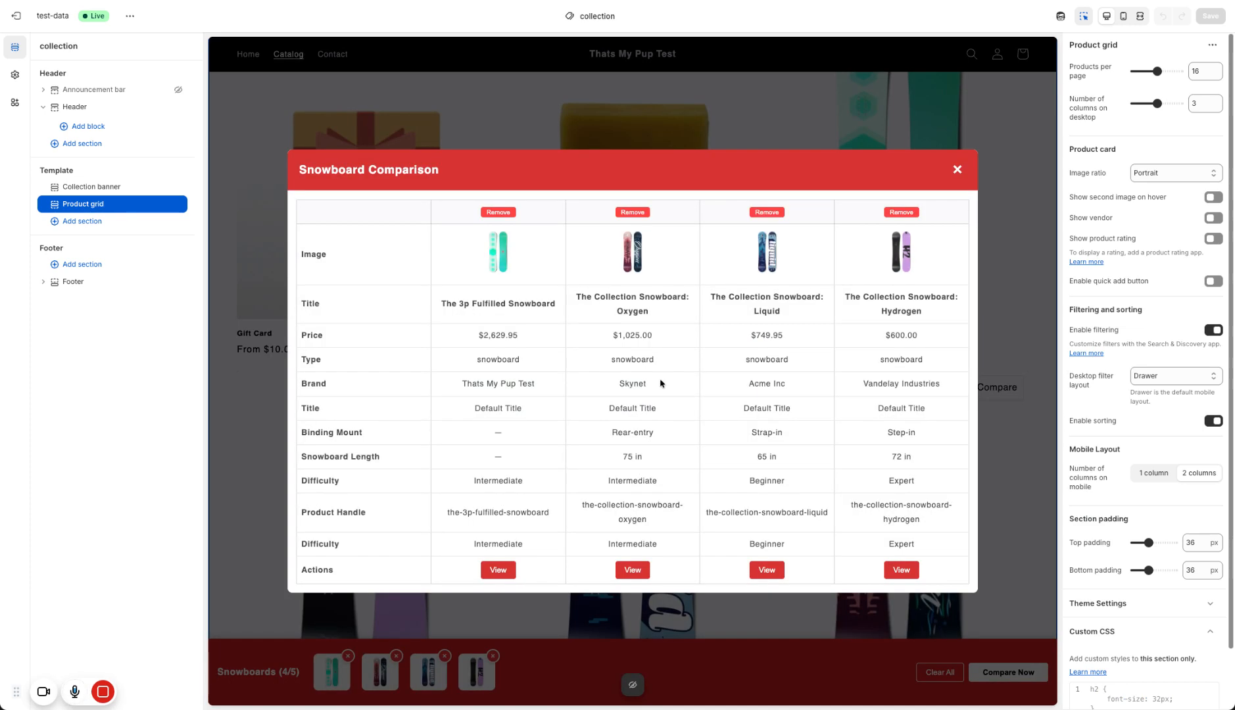
drag(302, 543, 937, 549)
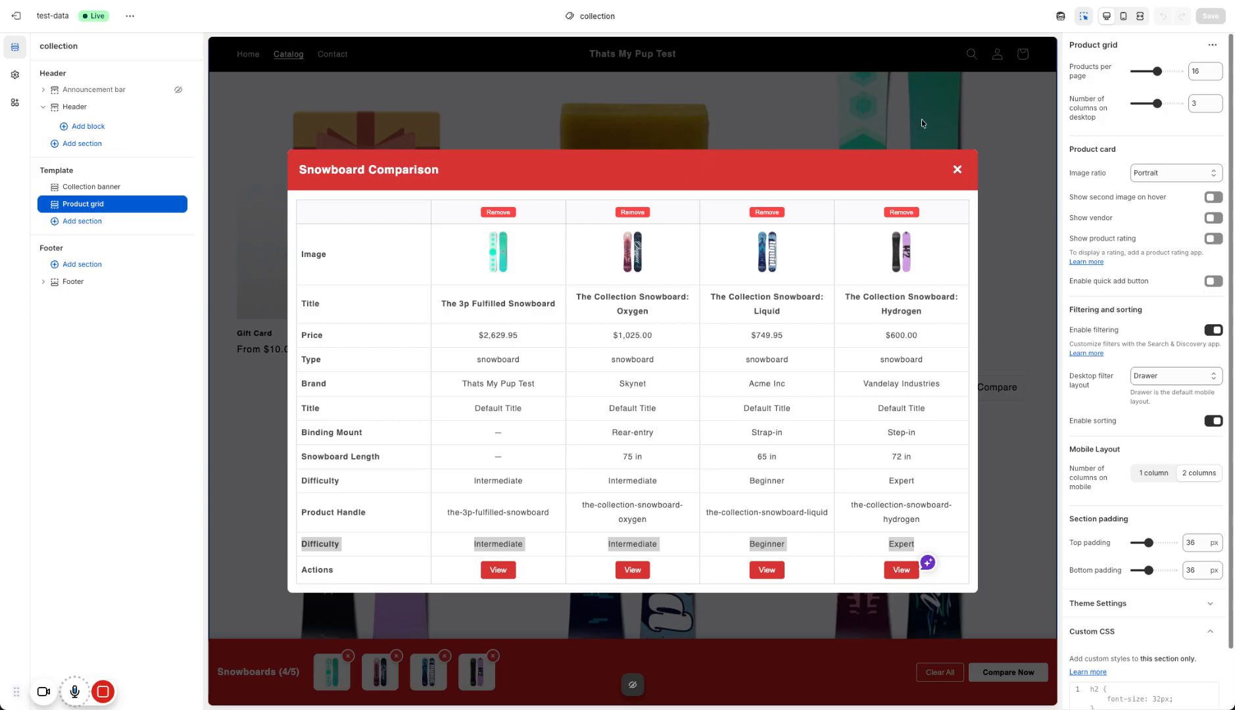
click(958, 169)
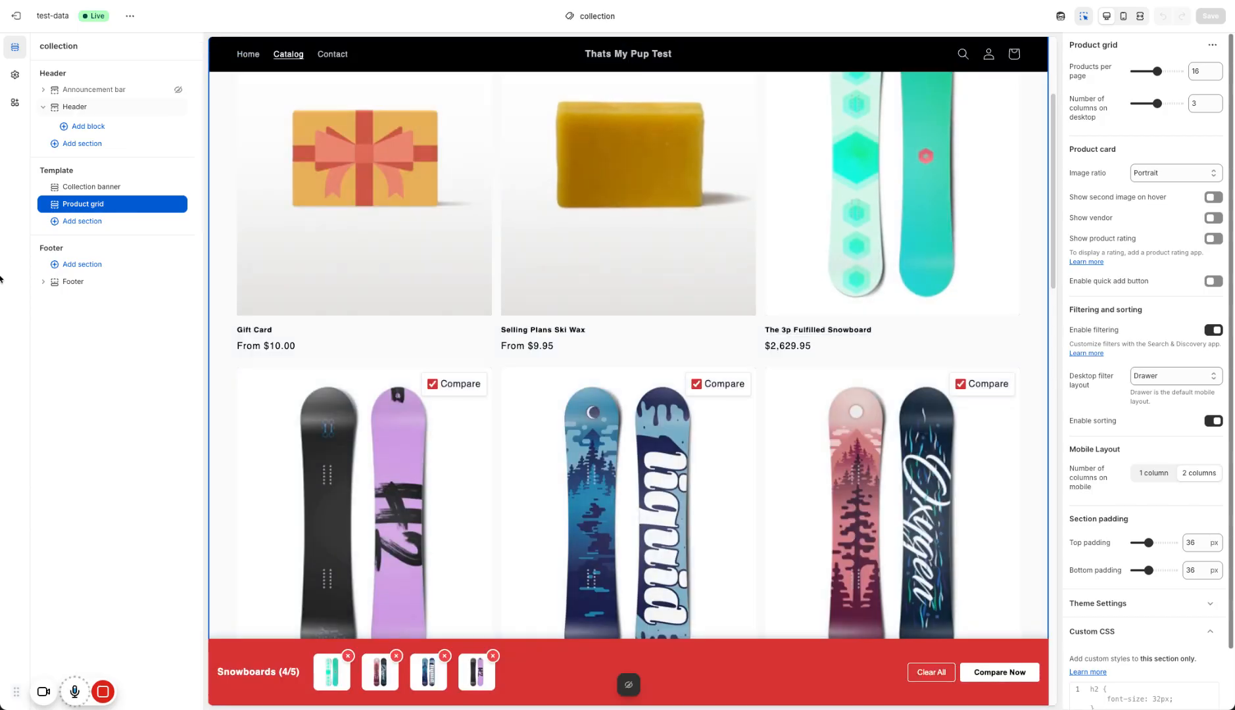
Open The 3p Fulfilled Snowboard's product page in the preview and examine its product information and related products
click(885, 251)
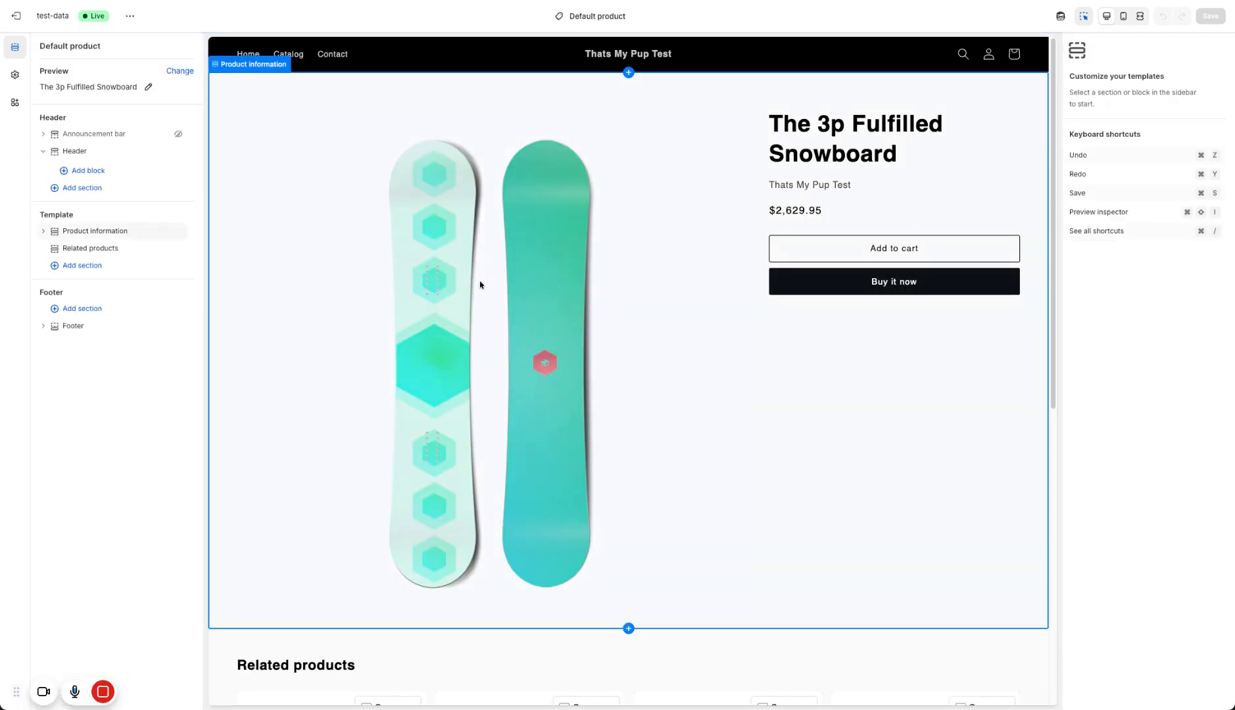
scroll(664, 360, down, 6)
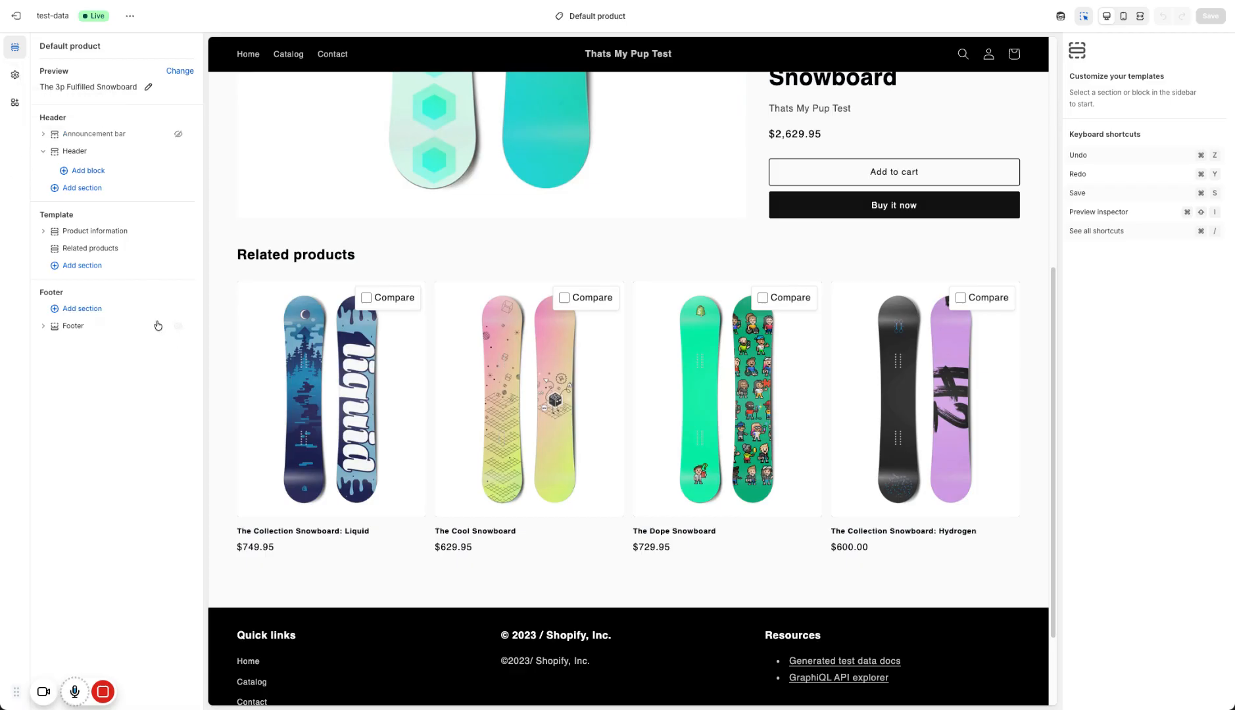
scroll(451, 331, up, 6)
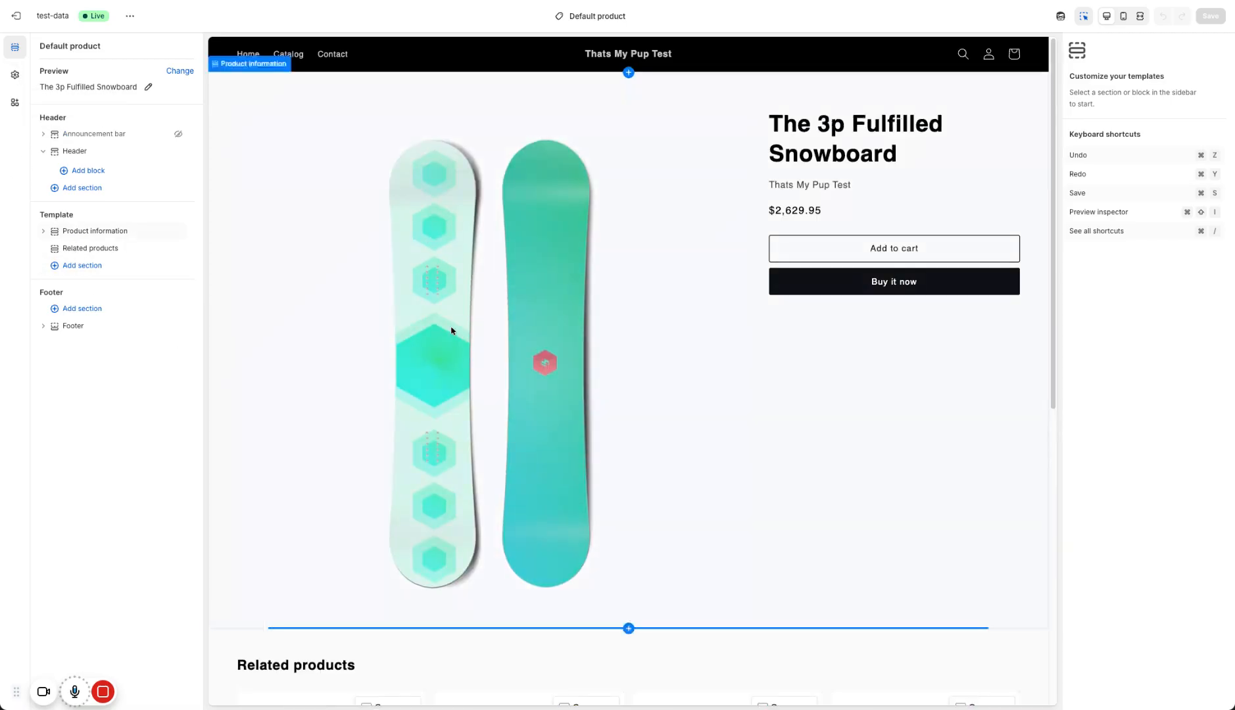
scroll(563, 469, down, 1)
scroll(562, 469, down, 7)
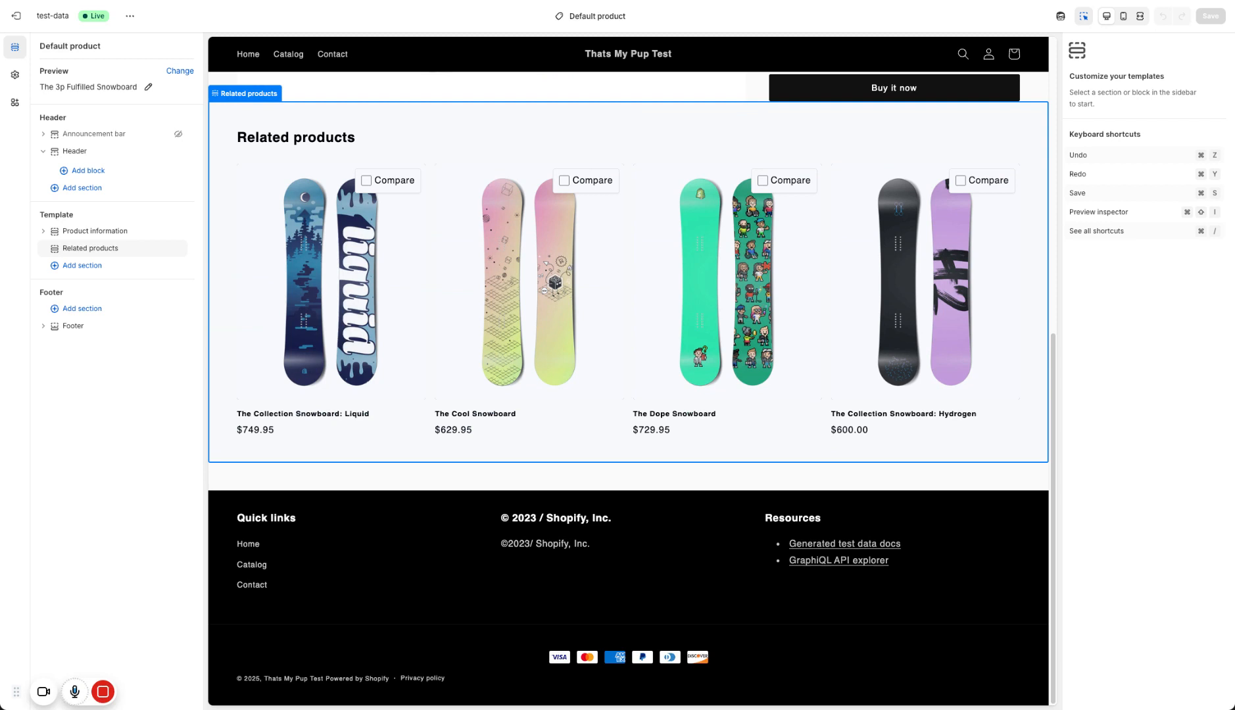
Add the CRO Agent Compare Product Comparison Table as a section of the default product template and review its settings
click(91, 269)
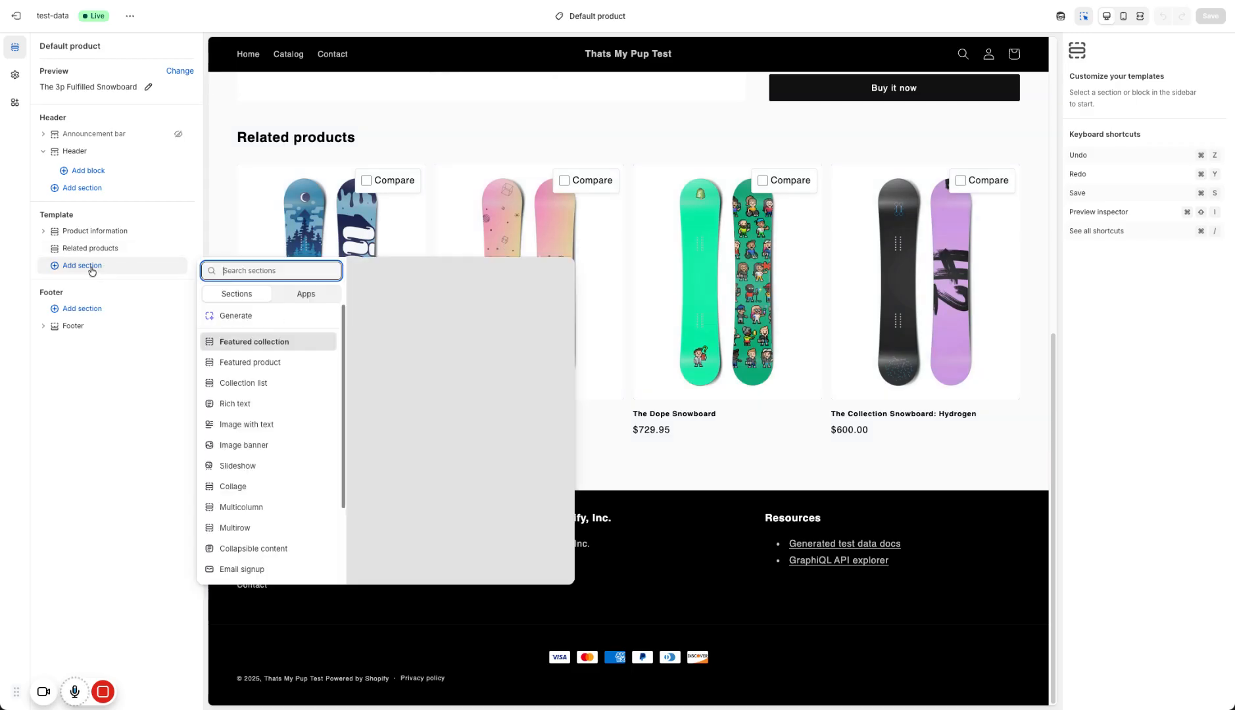
click(305, 294)
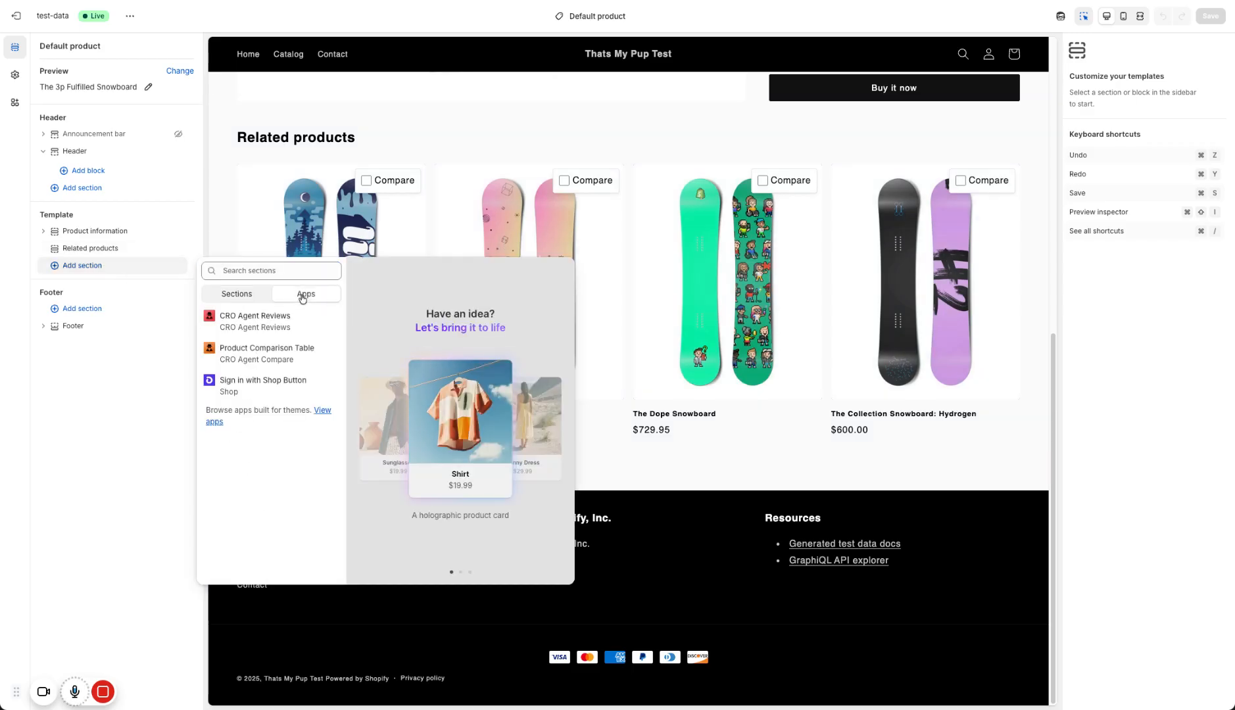
click(252, 351)
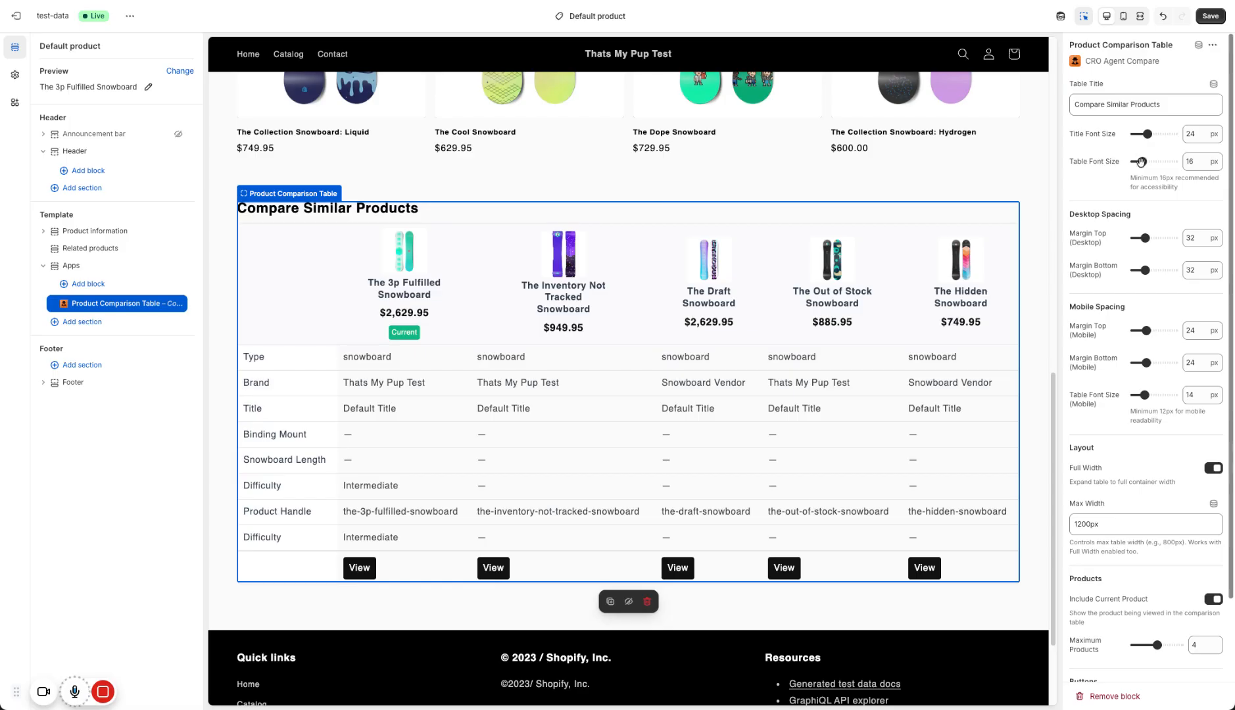
scroll(1114, 410, down, 3)
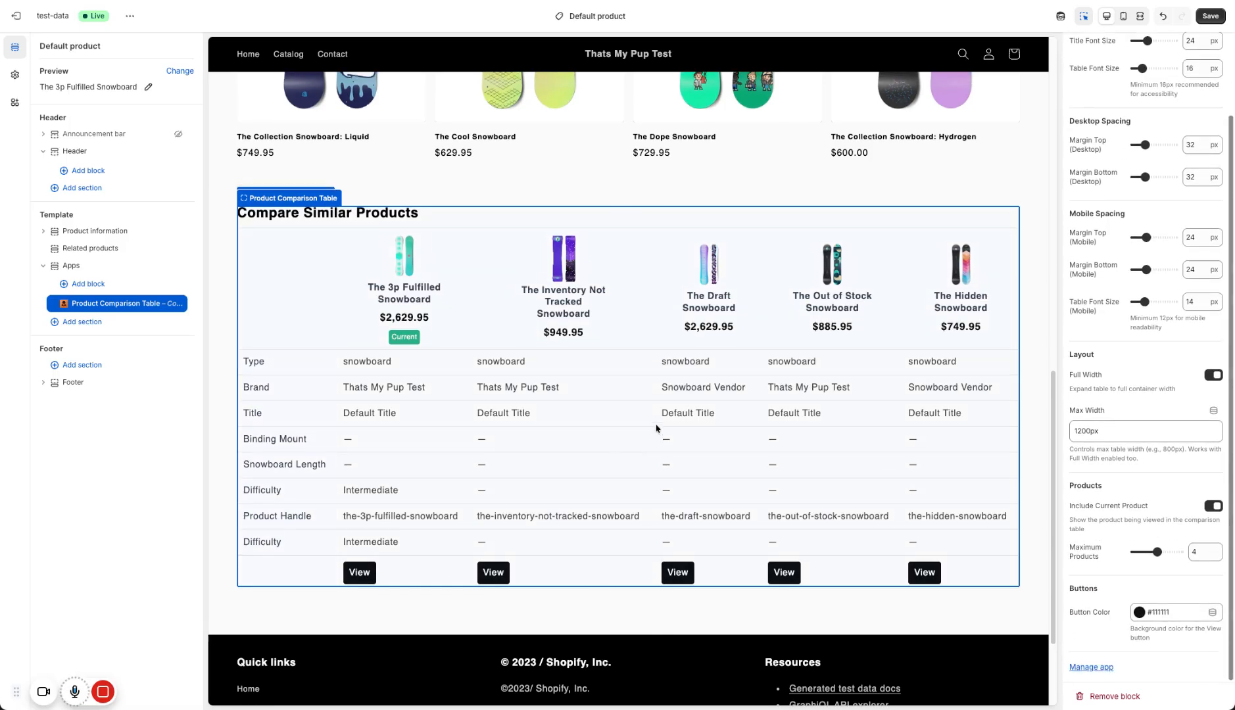
scroll(656, 427, up, 2)
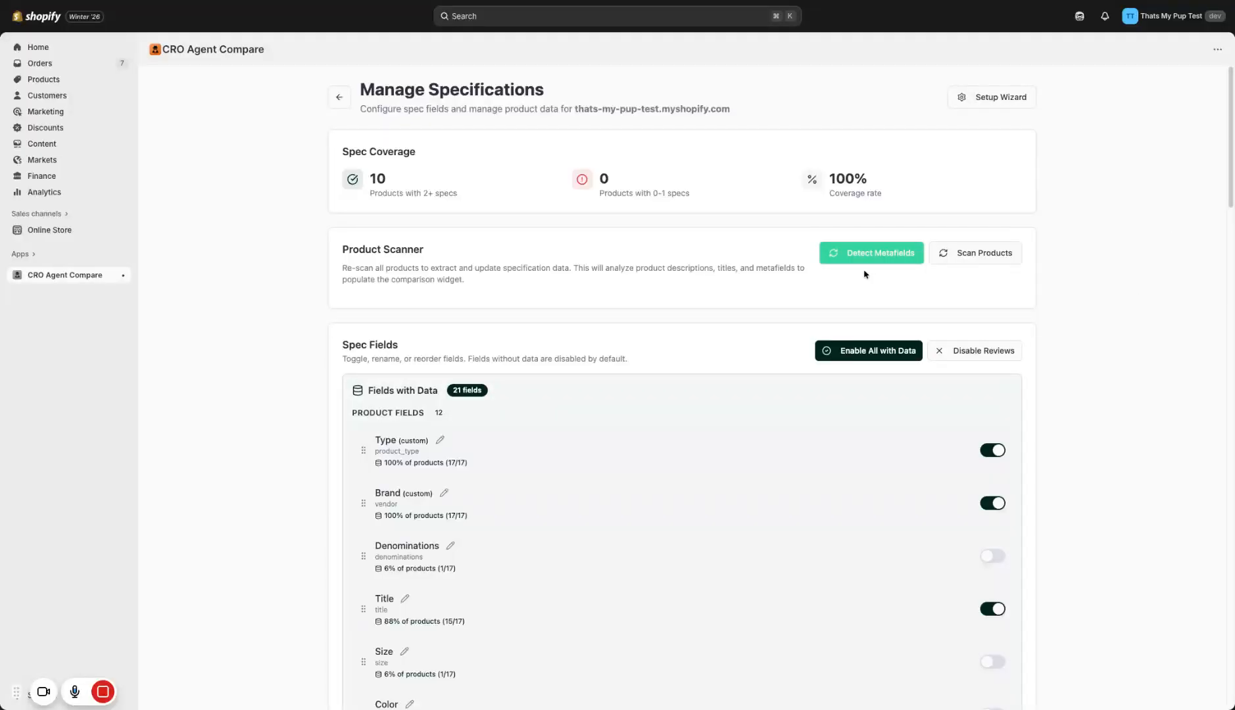
Review the product fields and metafields in Manage Specifications, and return to the CRO Agent Compare overview
scroll(714, 434, down, 6)
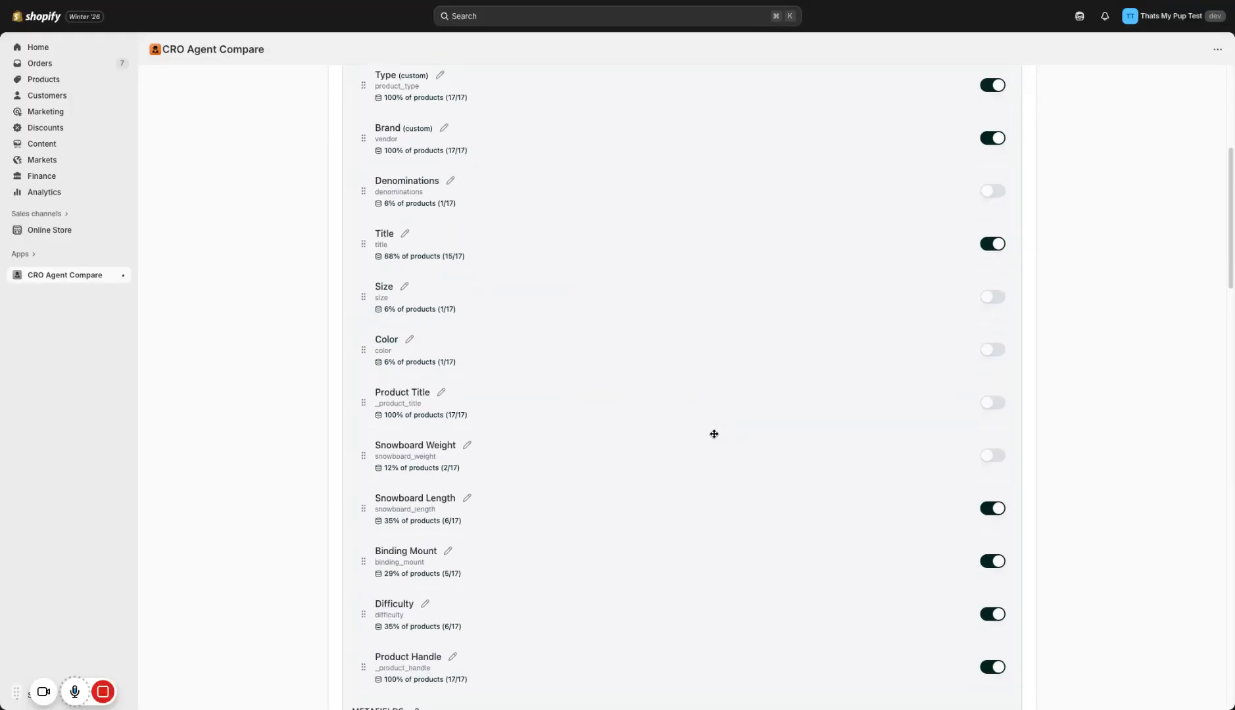
scroll(714, 434, down, 7)
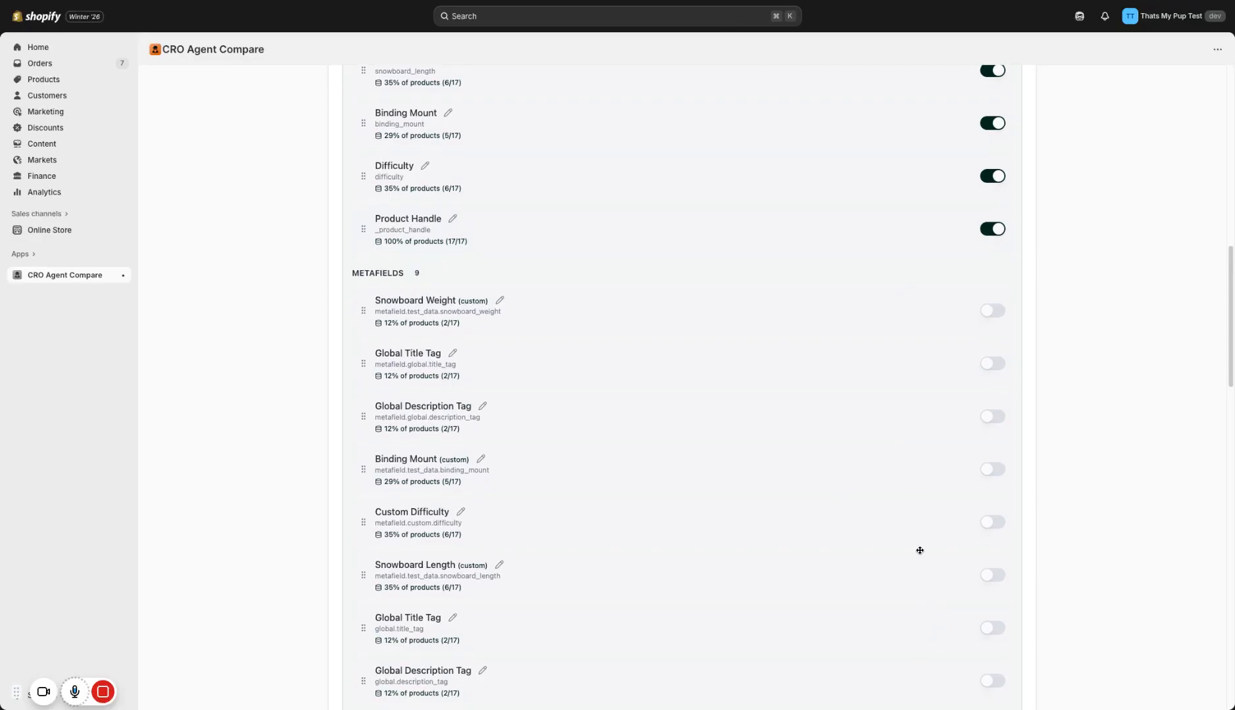
scroll(903, 336, up, 12)
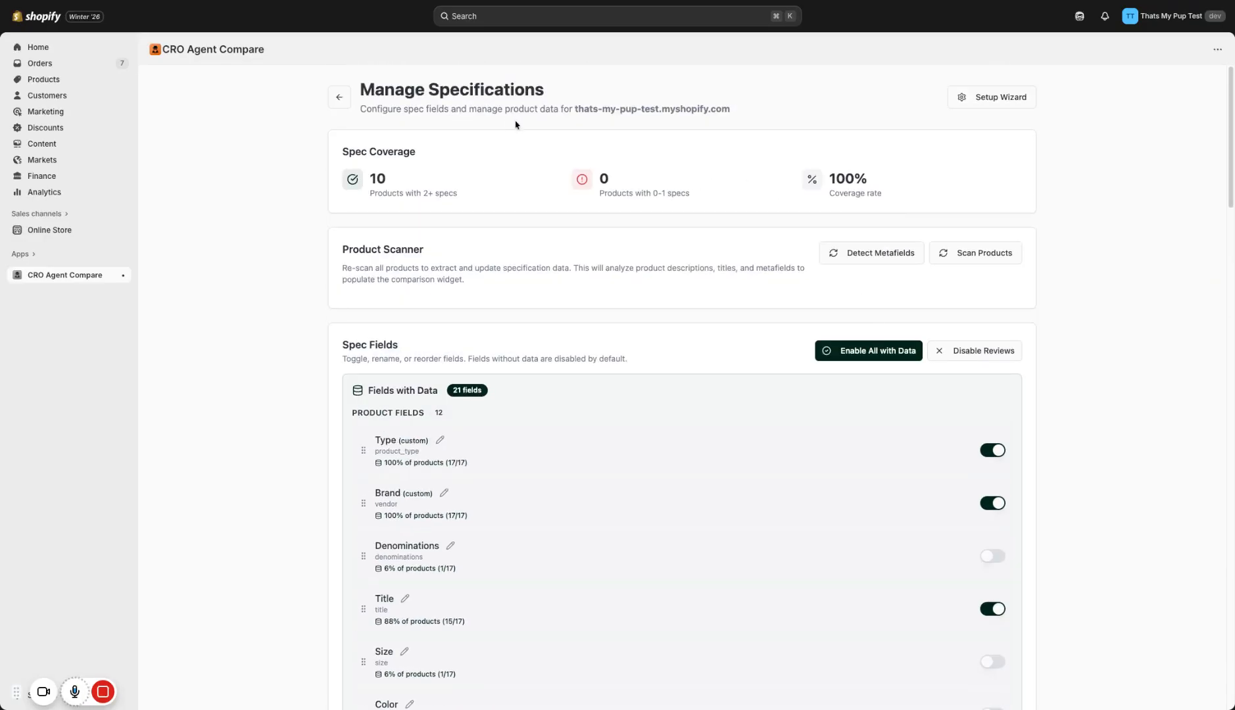
click(338, 98)
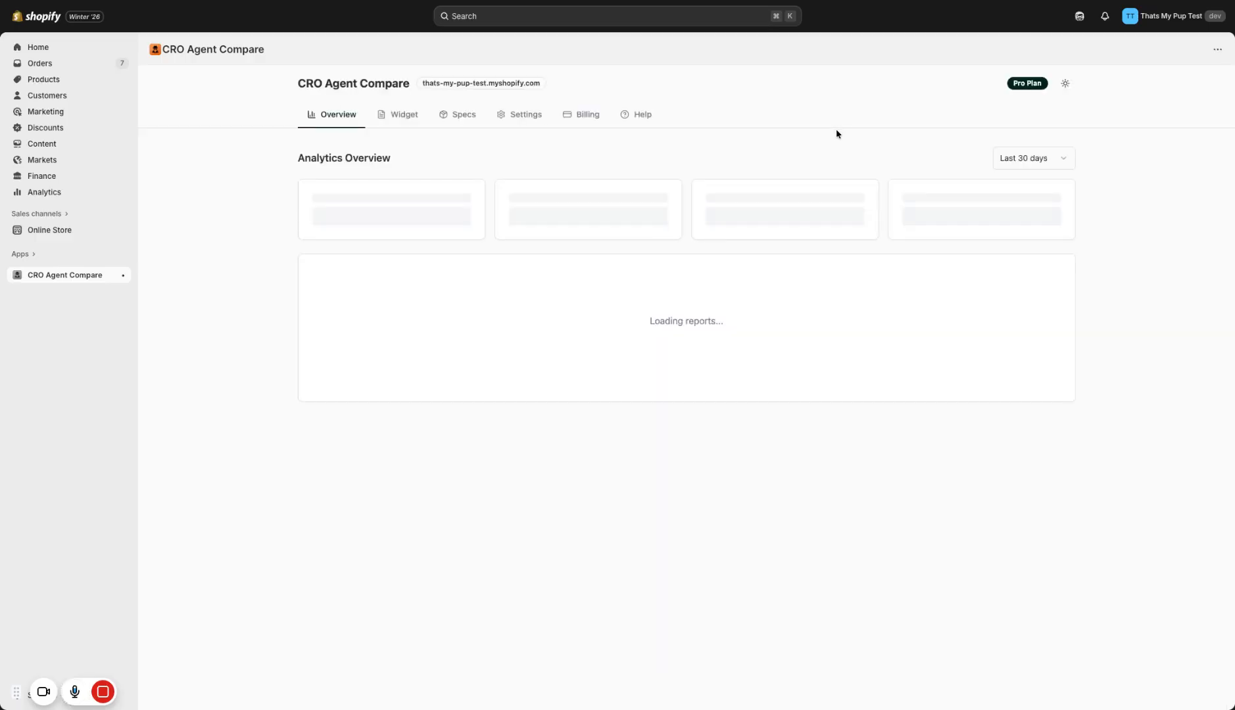